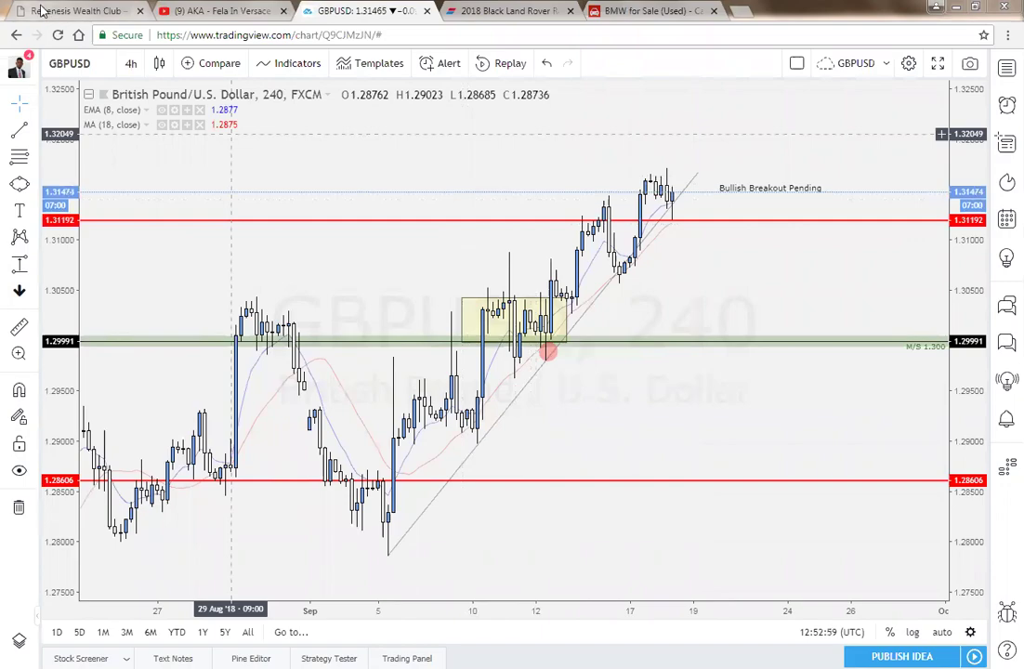
Step: Open the weekly technicals page on the Regenesis site and browse down to the GBPUSD forecast posts
left_click(79, 11)
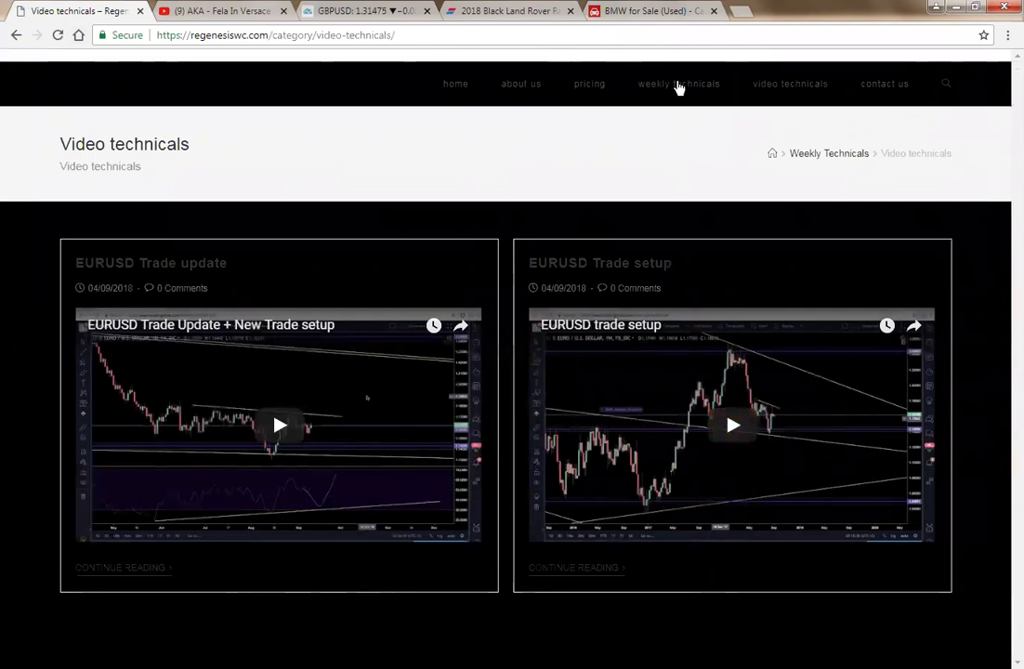
left_click(678, 85)
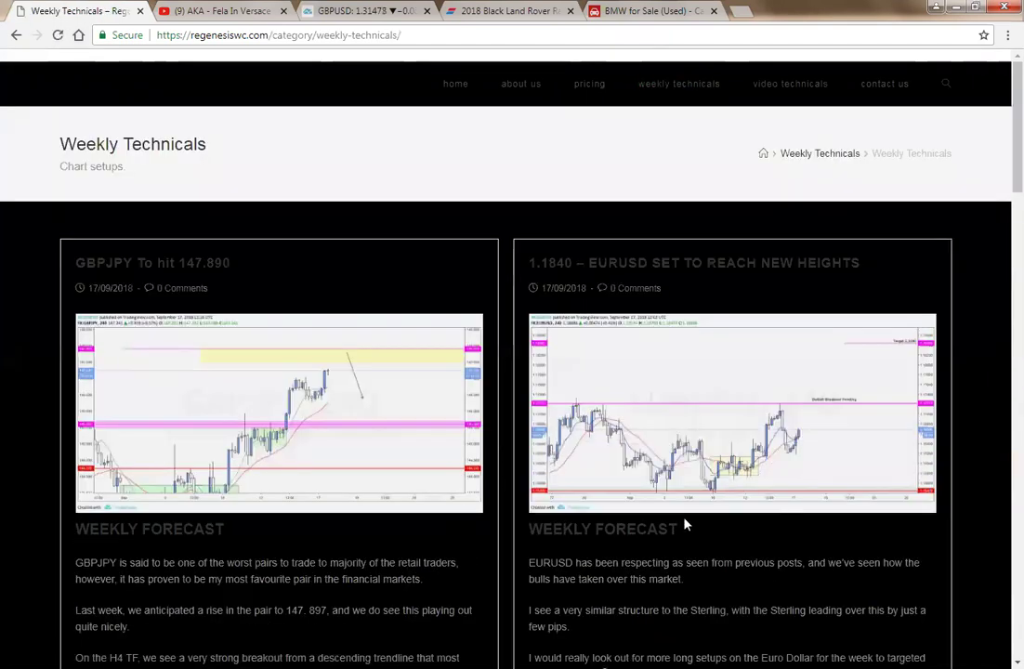
scroll(591, 524, "down", 3)
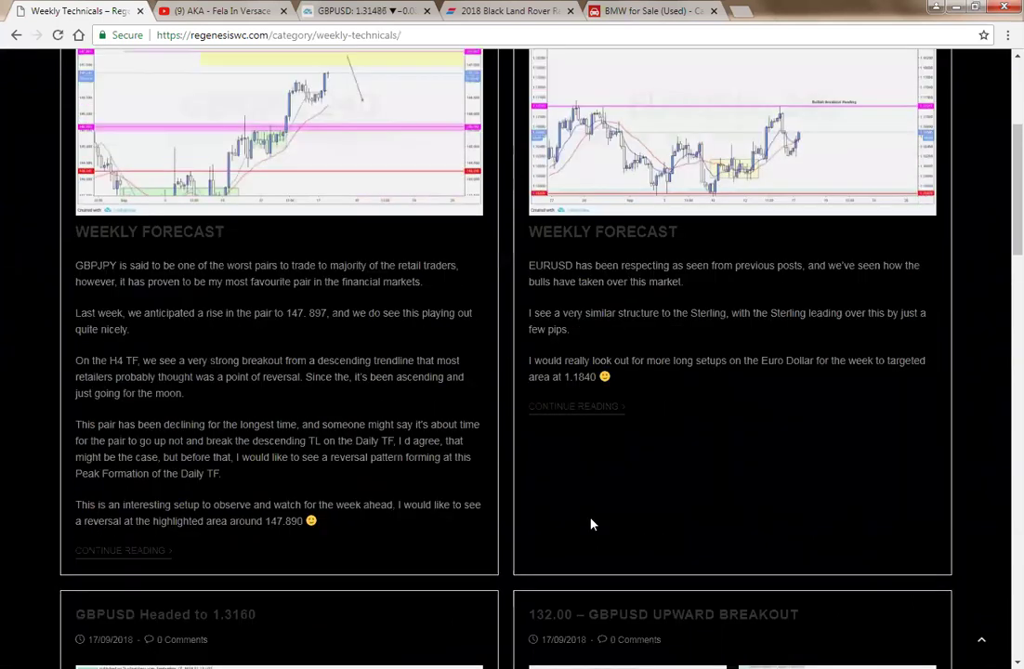
scroll(592, 523, "down", 4)
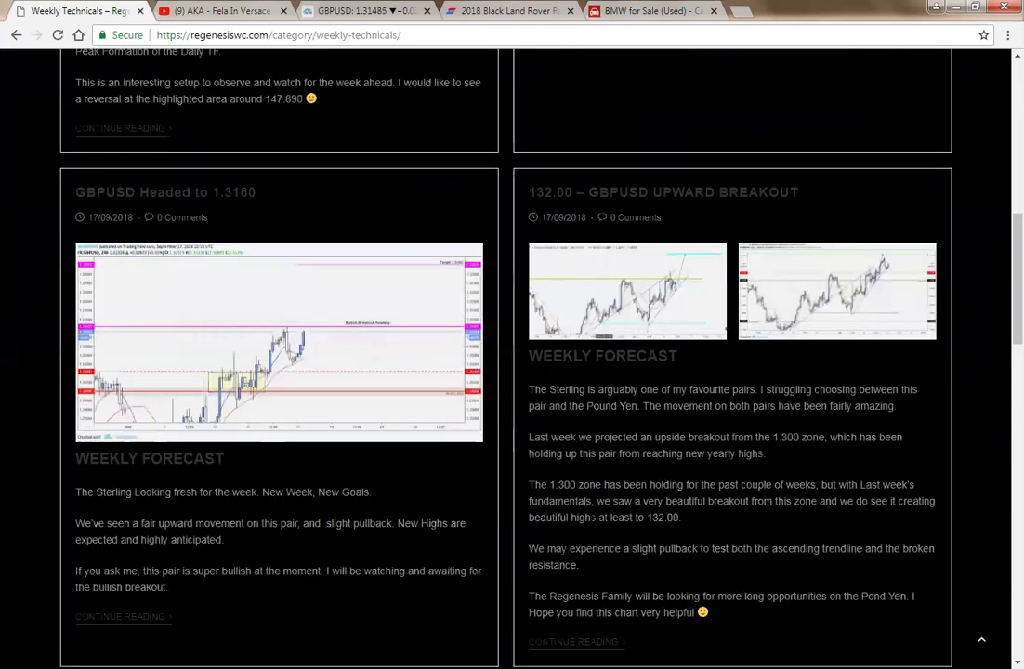
scroll(592, 517, "down", 1)
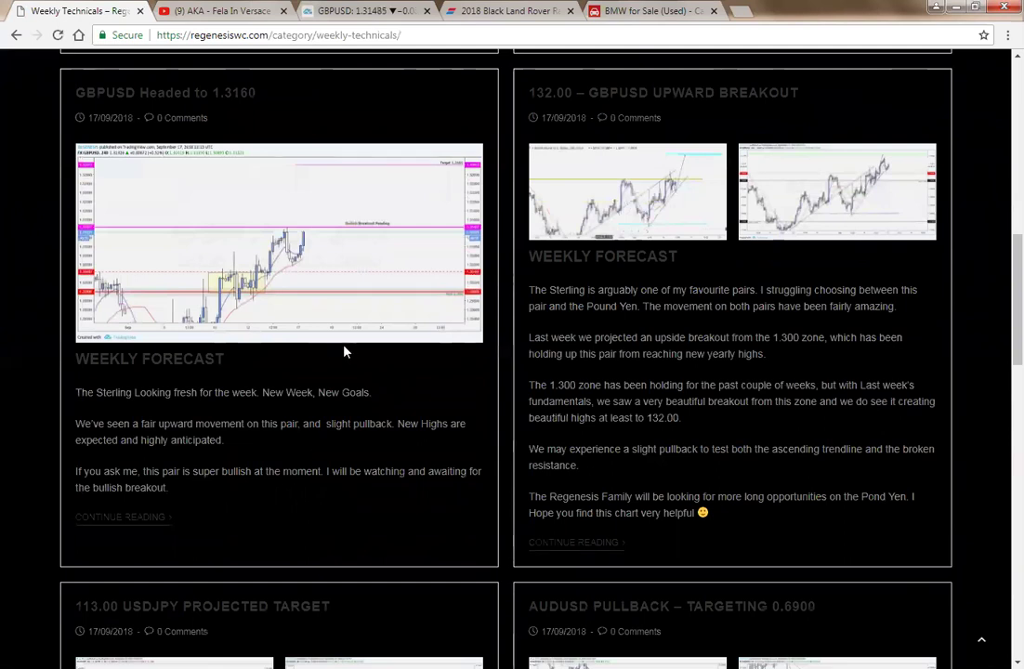
Step: Open the "GBPUSD Headed to 1.3160" post and review its chart and weekly forecast
left_click(358, 10)
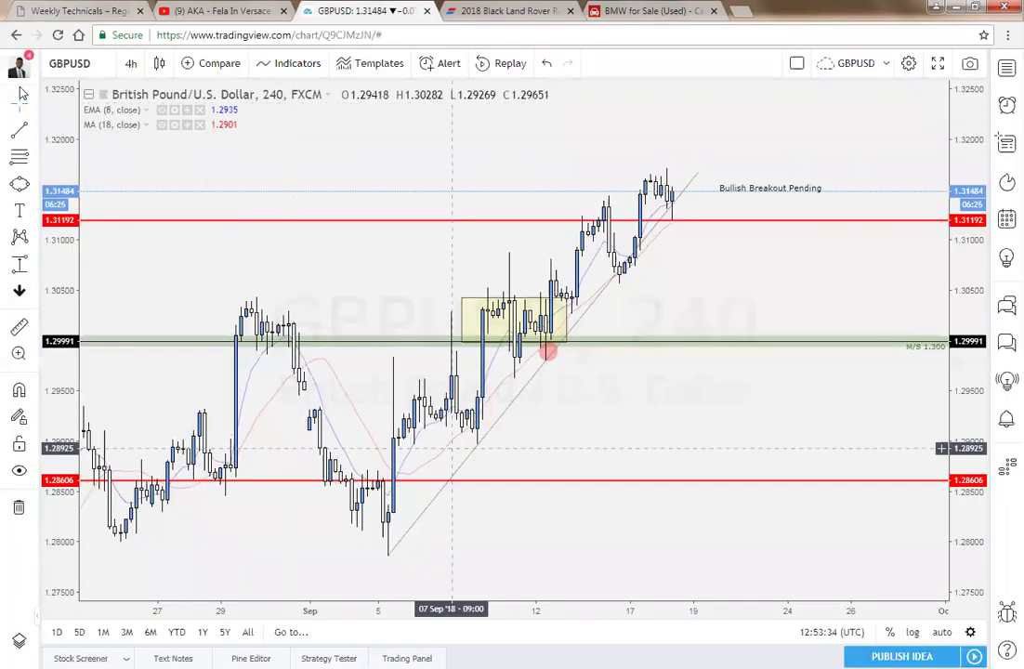
left_click(47, 13)
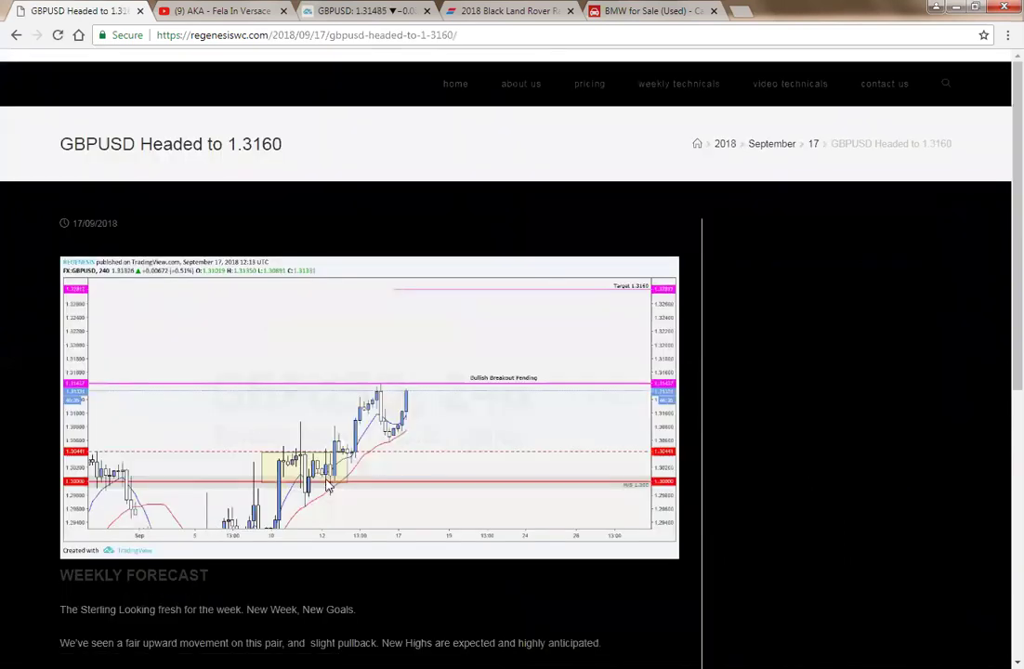
scroll(367, 473, "down", 3)
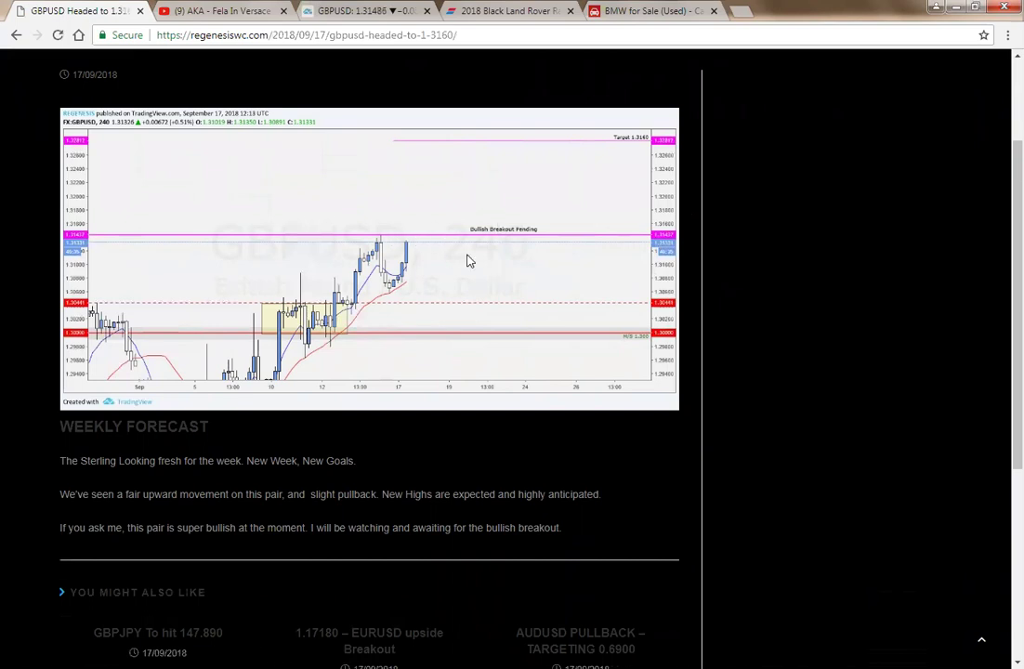
scroll(617, 191, "up", 3)
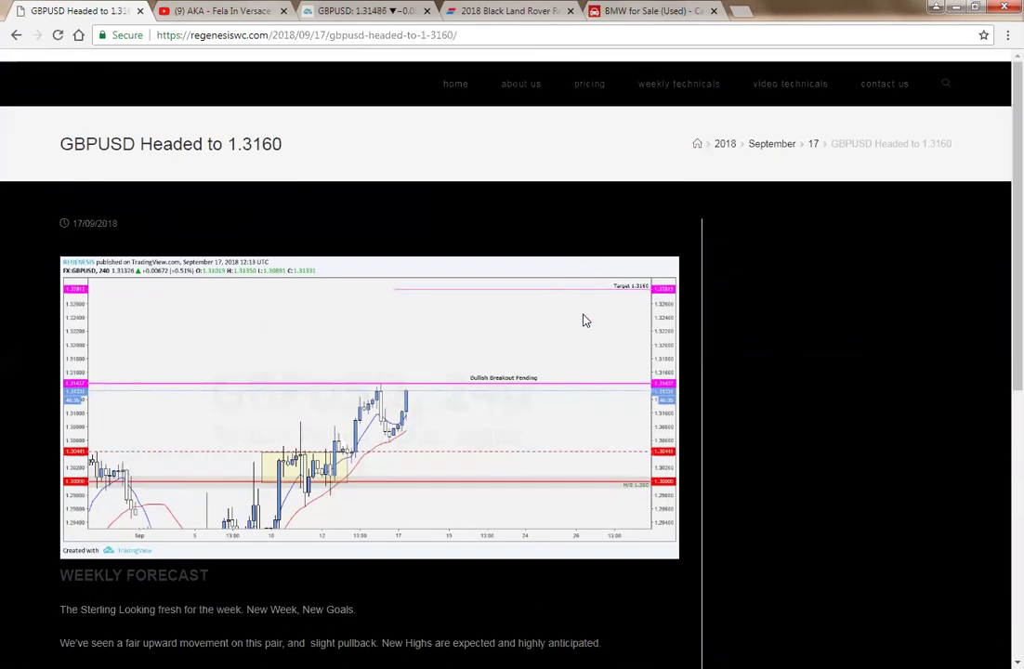
Step: Switch to the TradingView GBPUSD chart and draw a trend line from the 15 Aug low at about 1.2664 to the mid-September pullback low
left_click(315, 12)
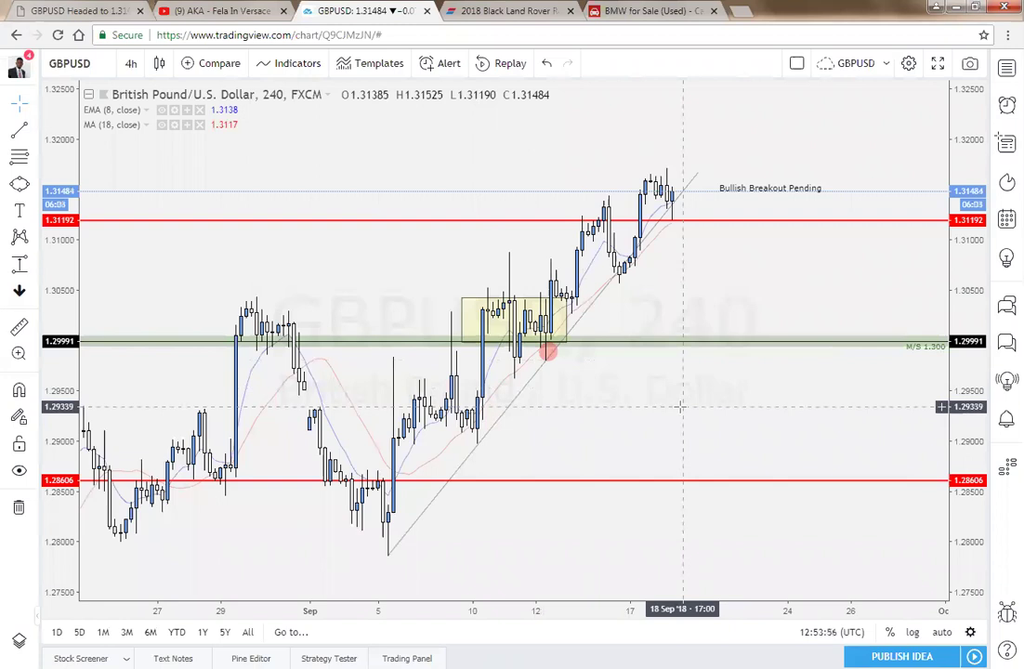
left_click_drag(678, 455, 669, 479)
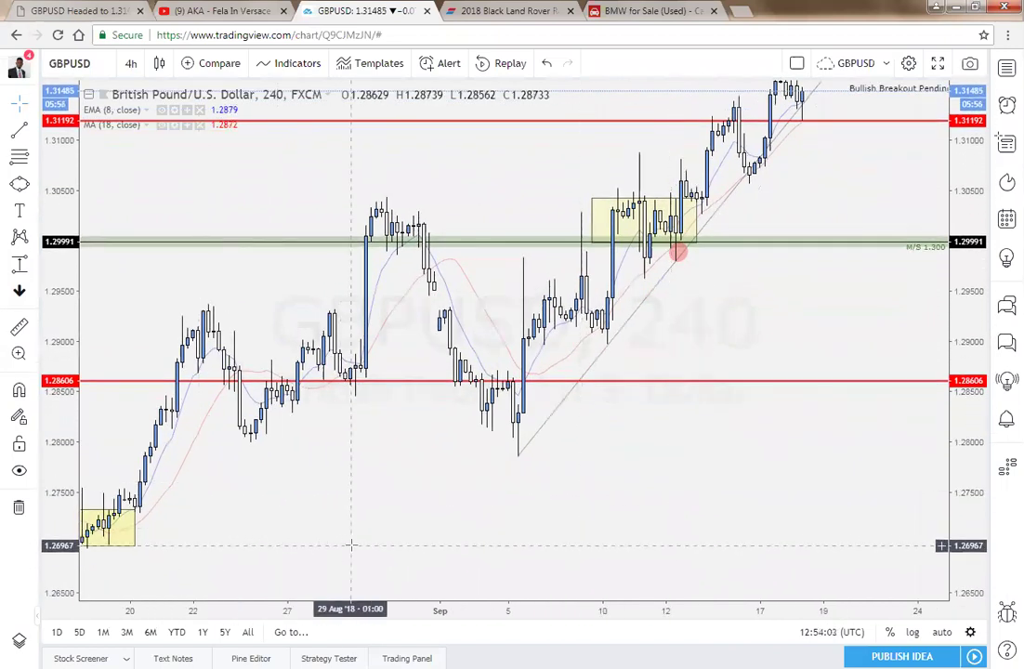
left_click_drag(372, 544, 646, 525)
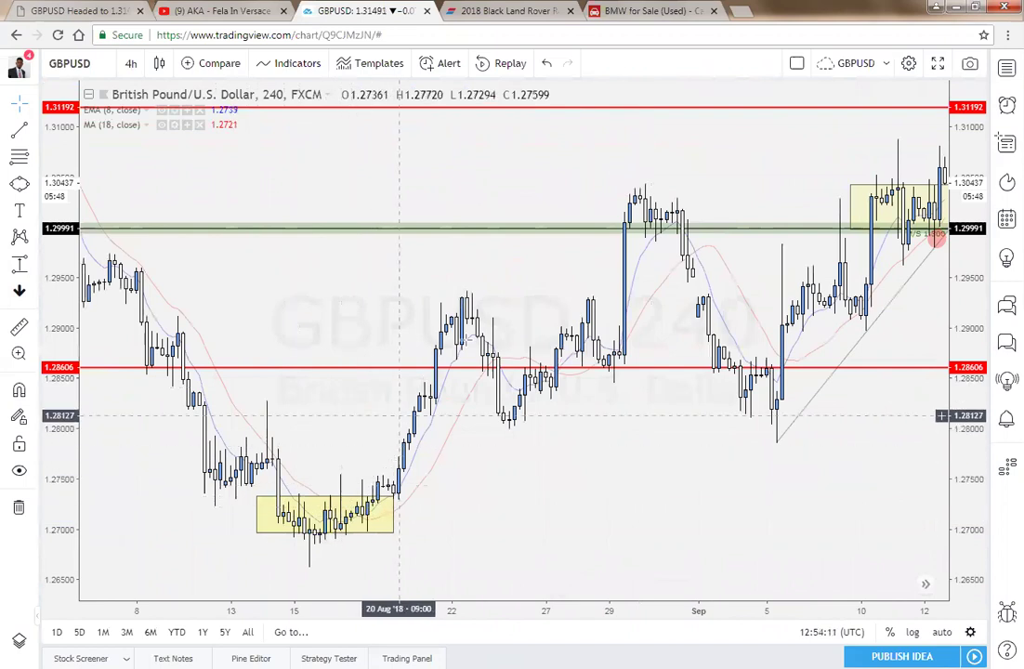
left_click_drag(524, 496, 433, 496)
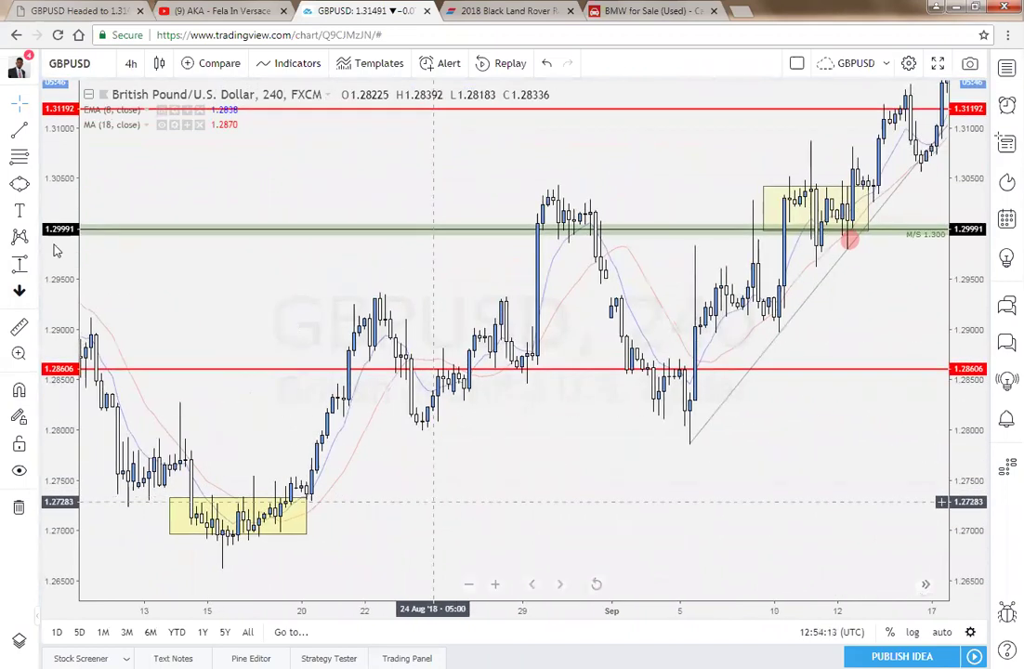
left_click(222, 566)
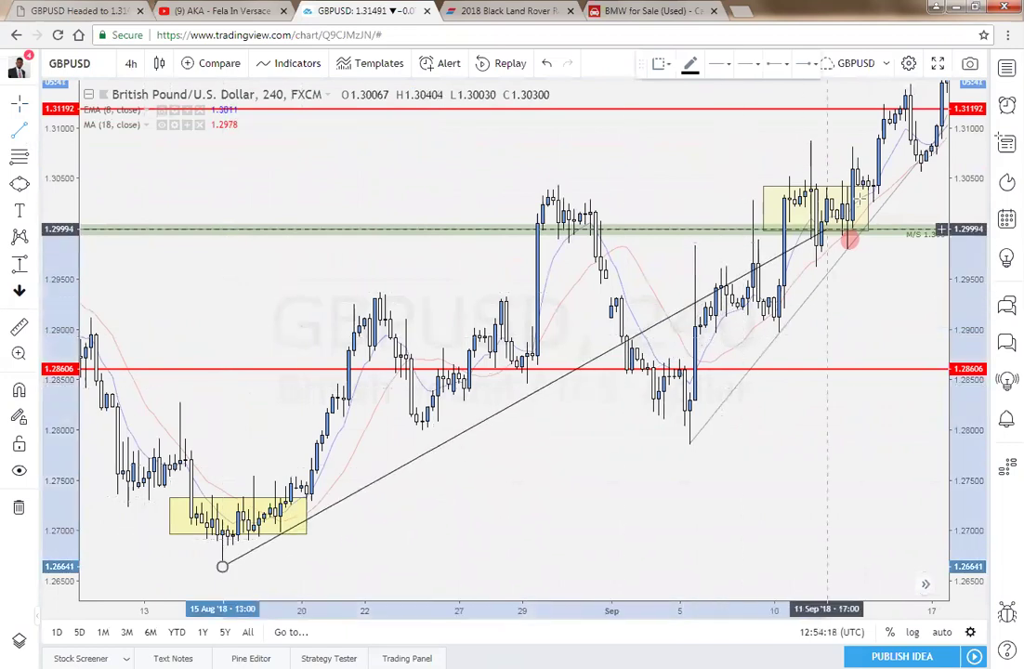
left_click(931, 150)
Step: Extend the new trend line's upper end to about 1.3121 on 19 Sep, then shift the whole line back onto the mid-August low
left_click_drag(871, 328, 728, 428)
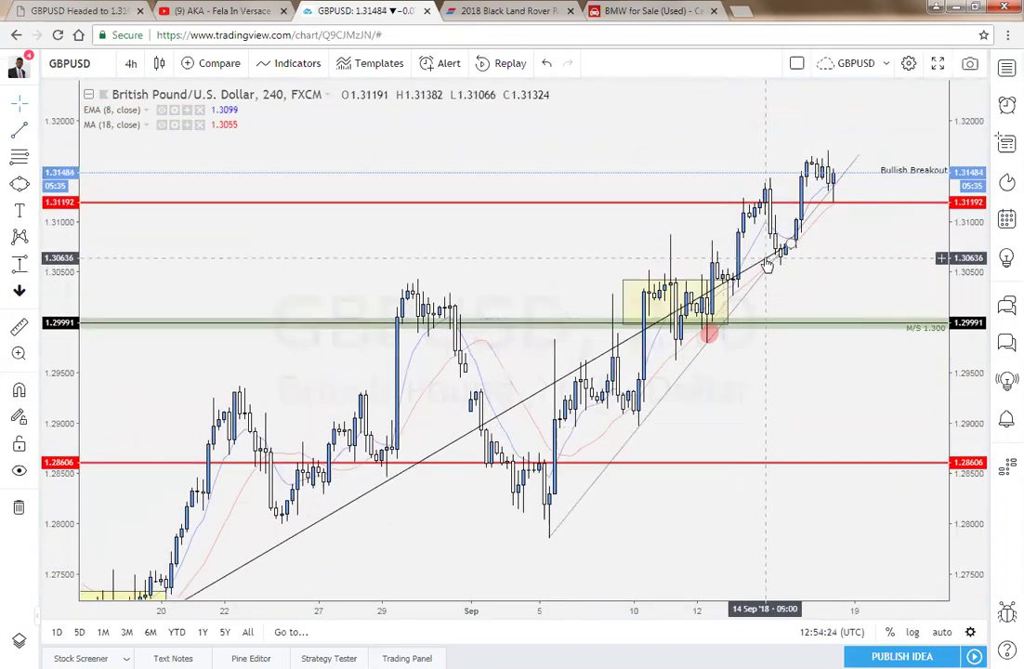
mouse_move(792, 249)
left_mouse_down()
mouse_move(913, 189)
mouse_move(867, 199)
left_mouse_up()
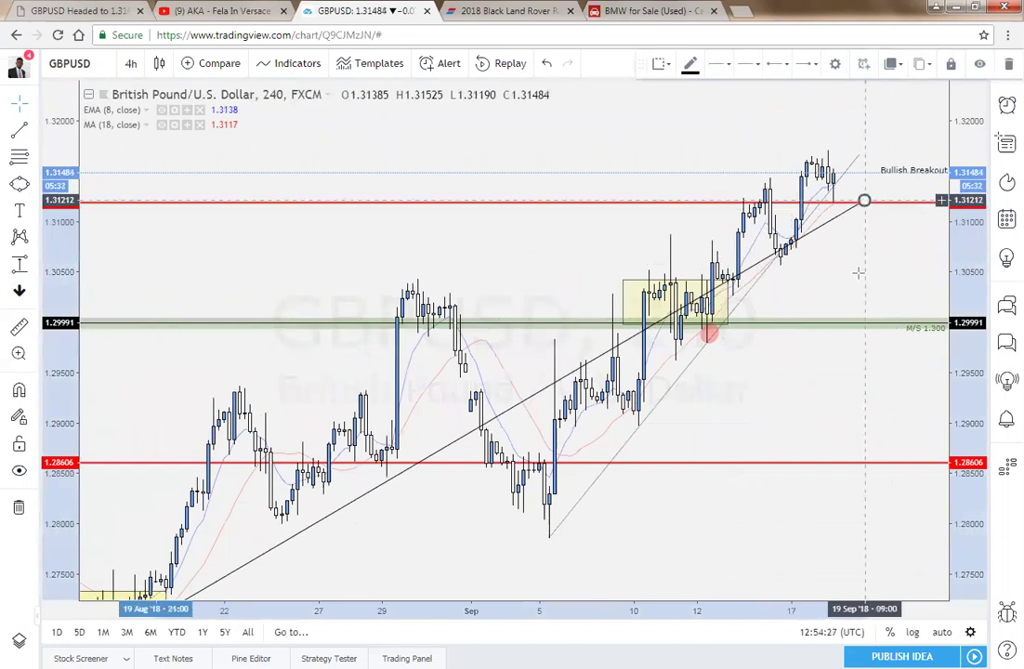
left_click_drag(868, 276, 899, 214)
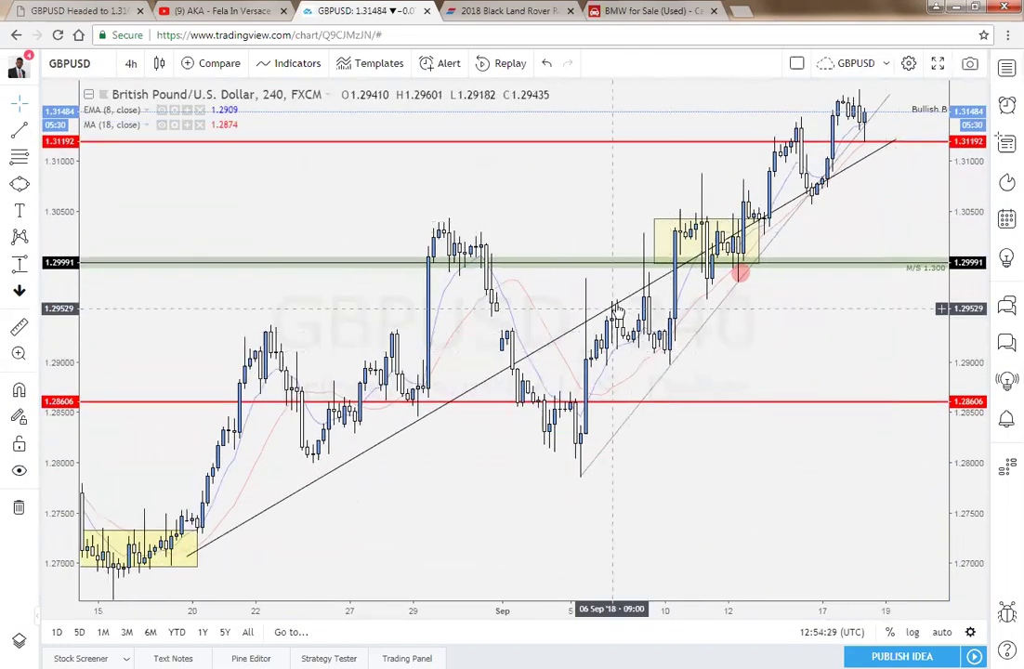
left_click(573, 345)
left_click_drag(575, 348, 540, 353)
left_click_drag(500, 471, 536, 429)
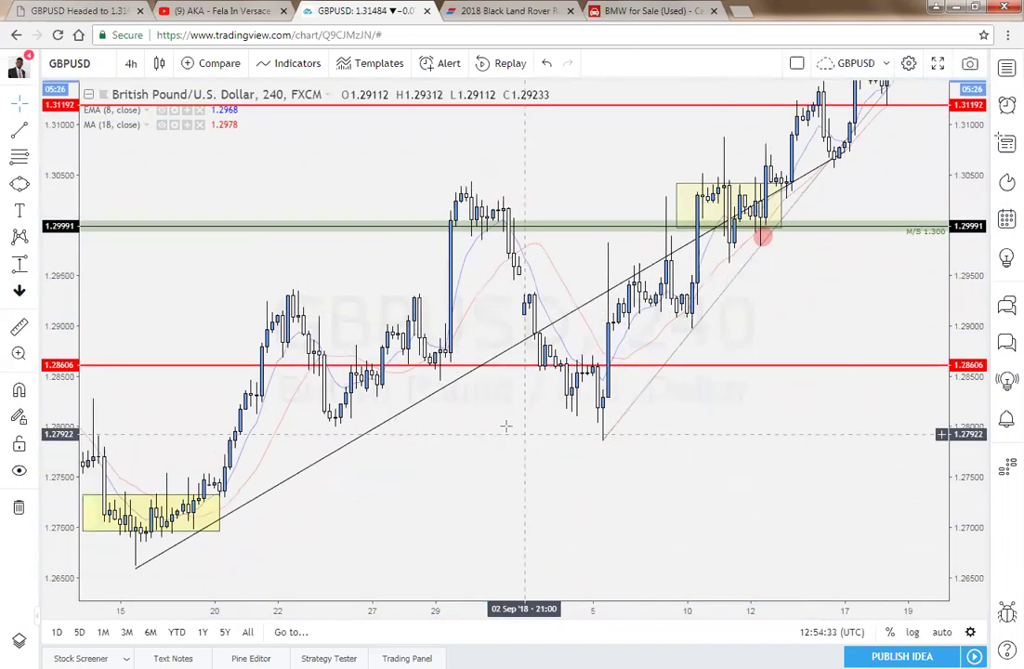
Step: Refit the black trend line by extending its upper end past the latest candles and anchoring its start at about 1.2659 on 15 Aug
left_click(448, 383)
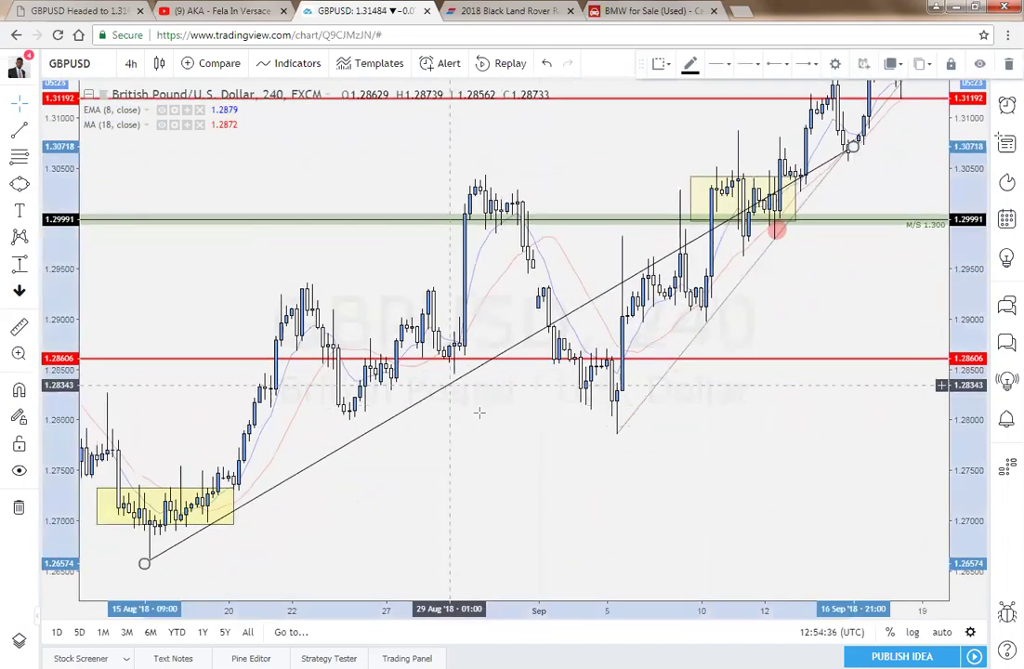
mouse_move(494, 464)
left_mouse_down()
mouse_move(493, 499)
mouse_move(455, 508)
left_mouse_up()
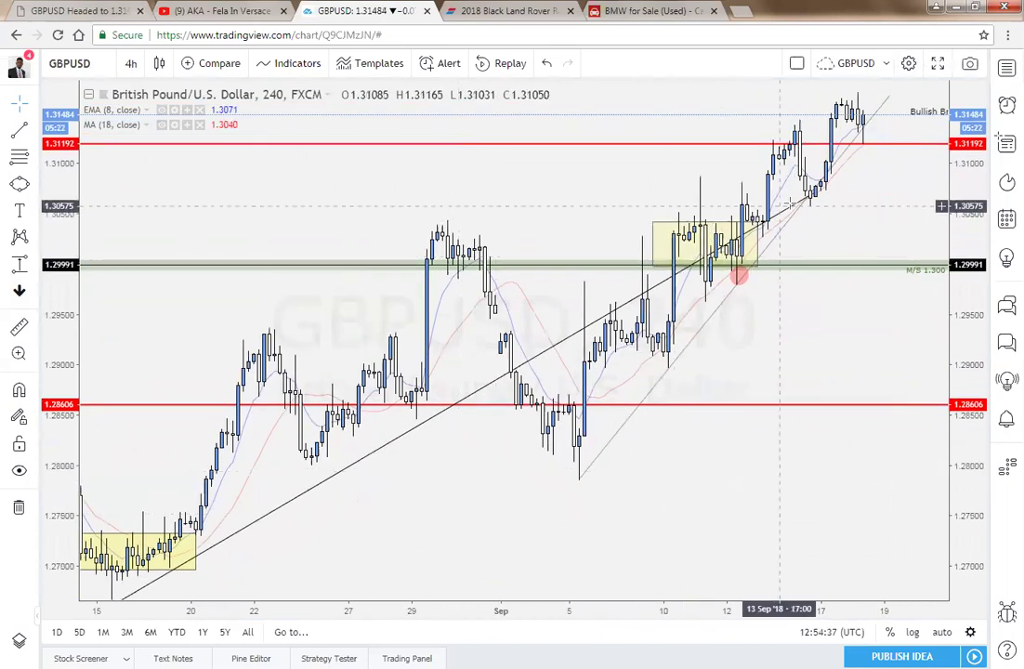
left_click(846, 176)
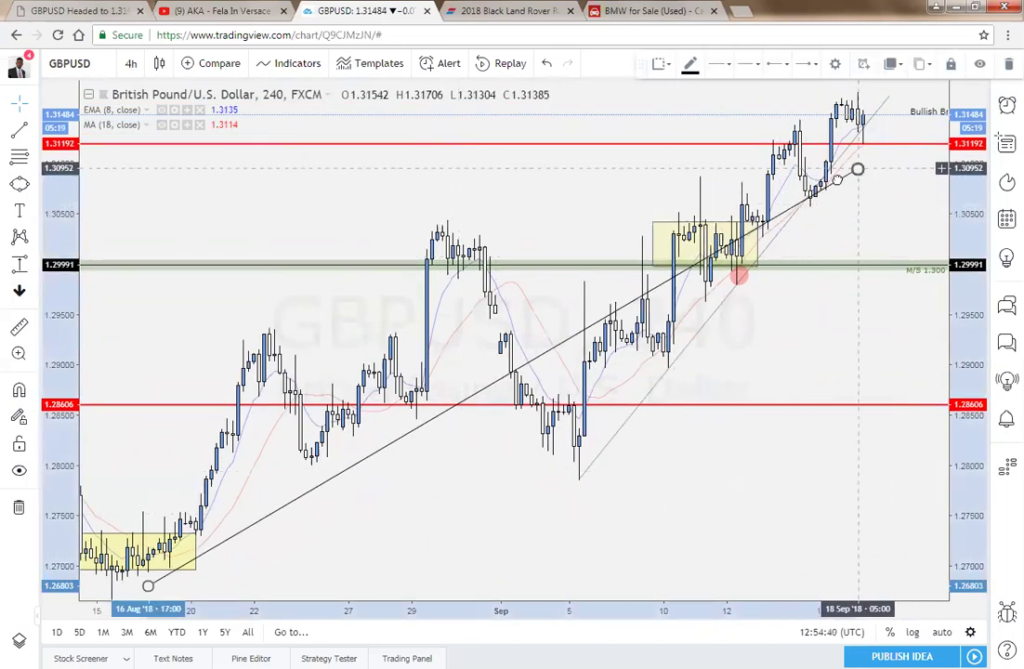
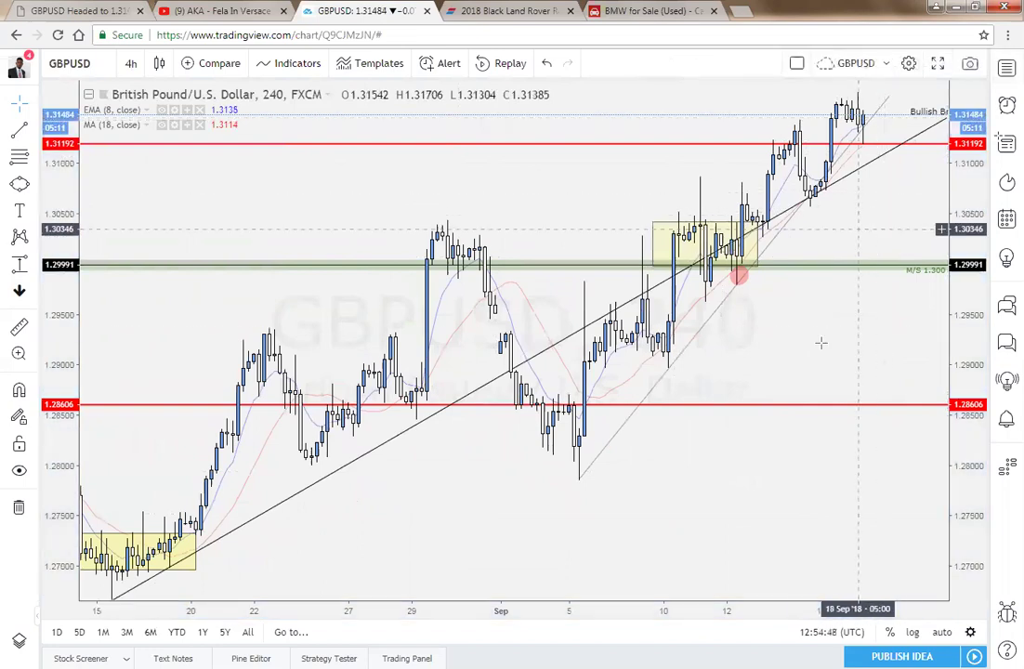
left_click_drag(844, 332, 857, 321)
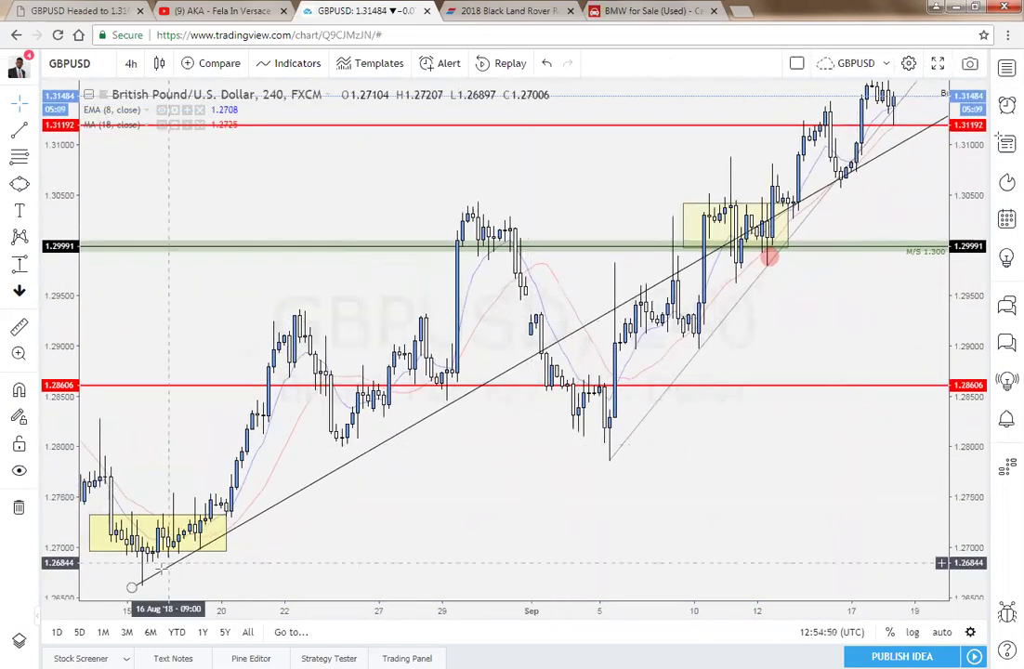
left_click(136, 588)
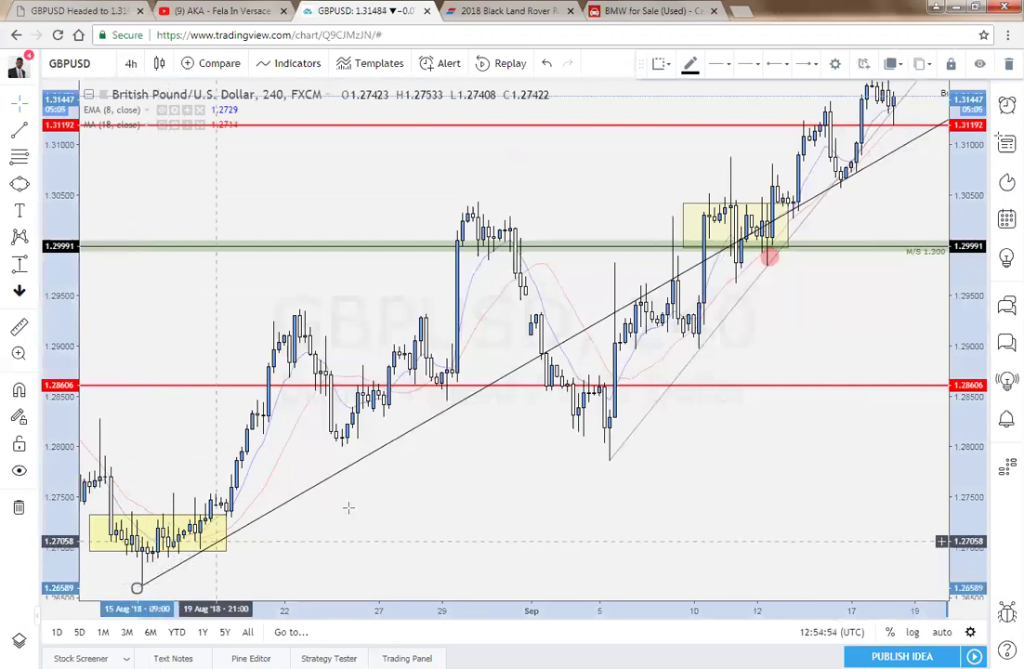
Step: Draw a rectangle around the mid-September pullback low, spanning 14 to 17 Sep and about 1.3058 to 1.3078
left_click_drag(384, 496, 242, 515)
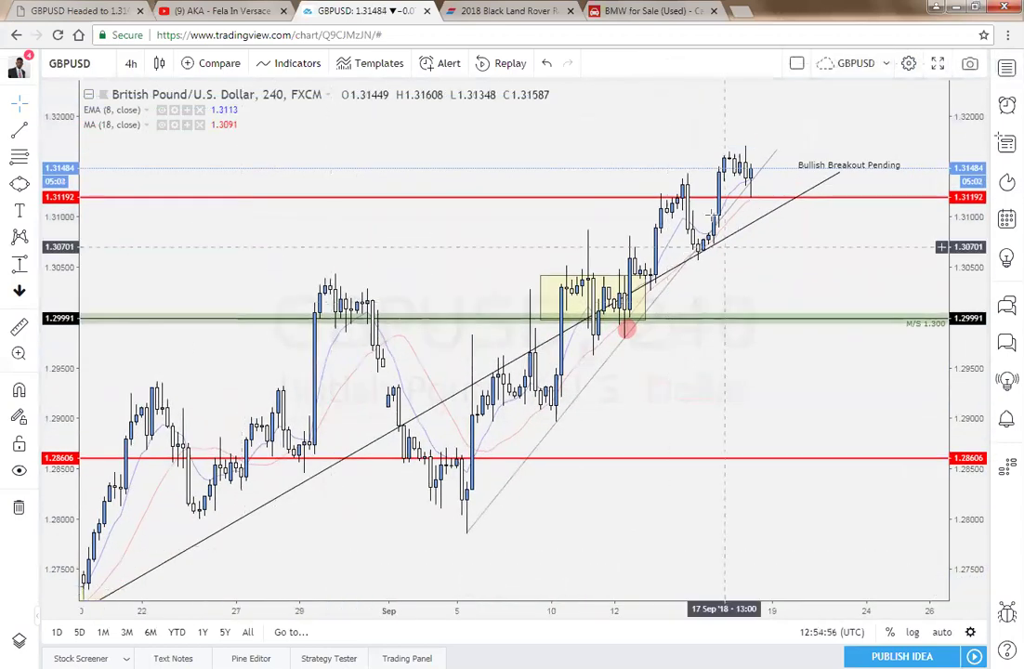
left_click(34, 159)
left_click(34, 187)
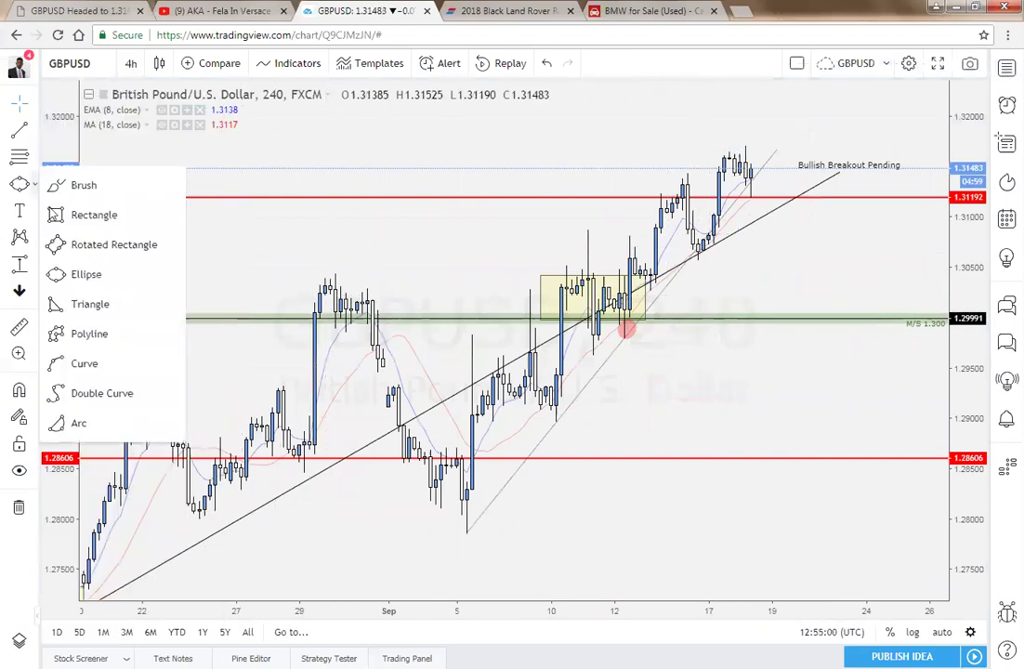
left_click(60, 215)
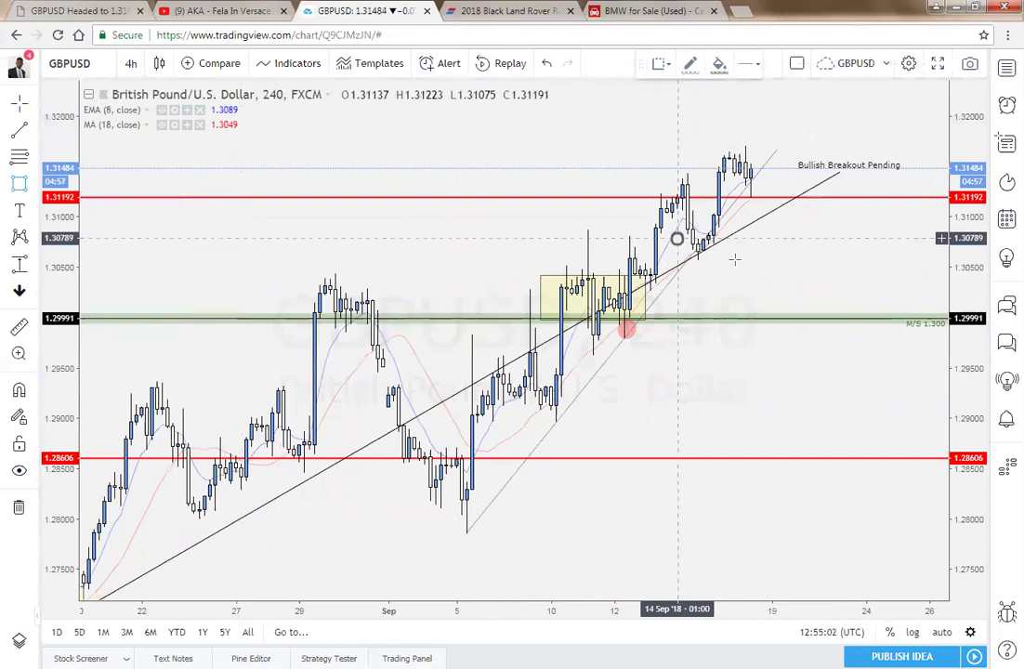
left_click_drag(677, 238, 733, 260)
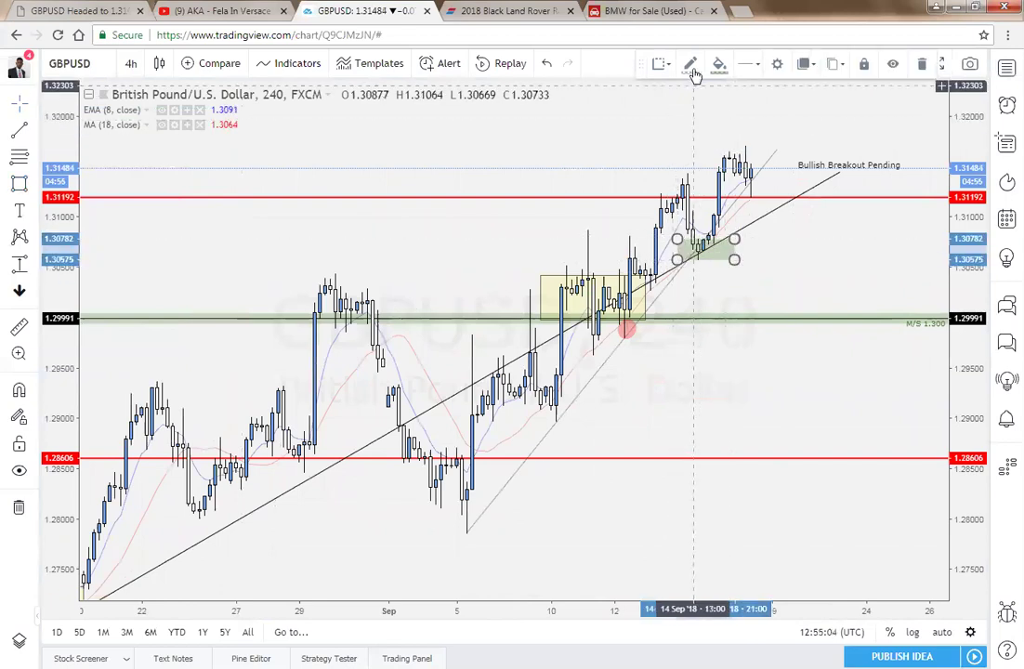
Step: Fill the pullback rectangle with red and shift it slightly earlier so that it is centred on the low
left_click(722, 71)
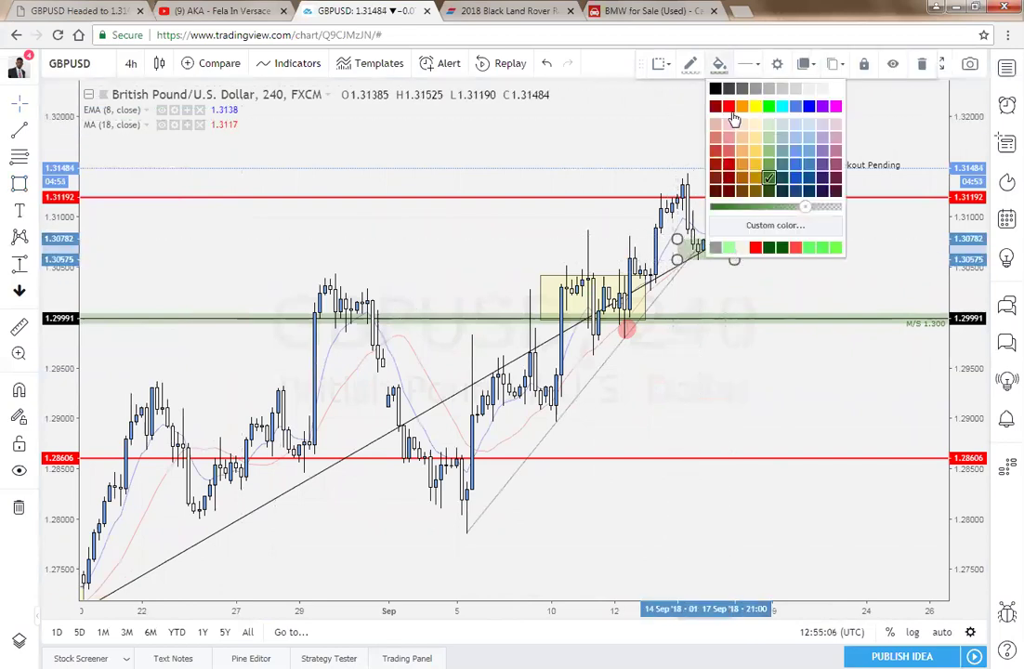
left_click(729, 105)
left_click(706, 265)
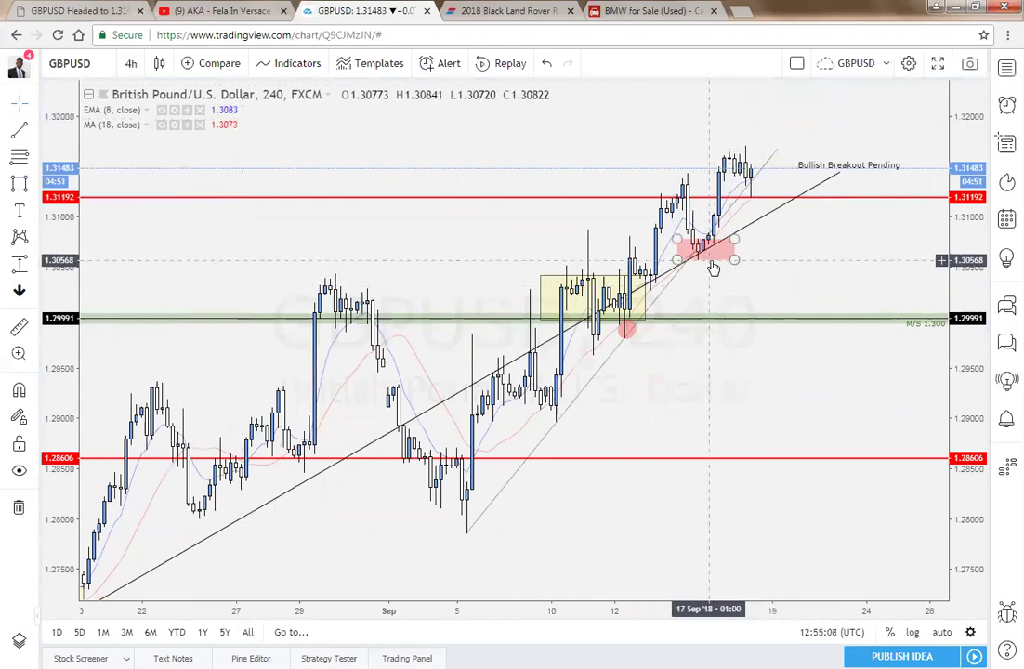
left_click_drag(712, 267, 699, 260)
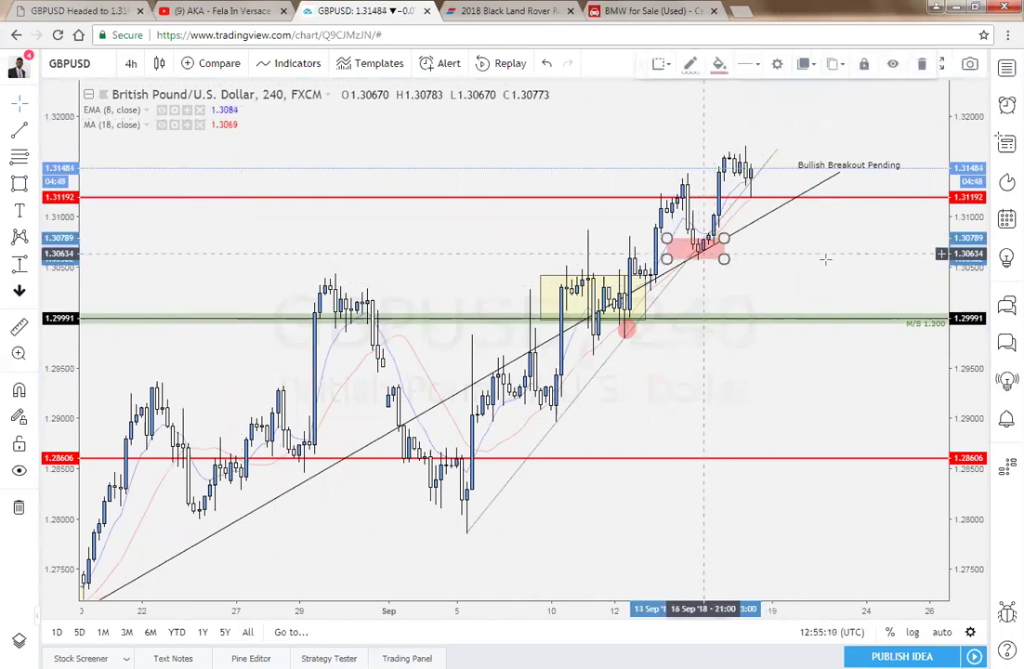
left_click(725, 296)
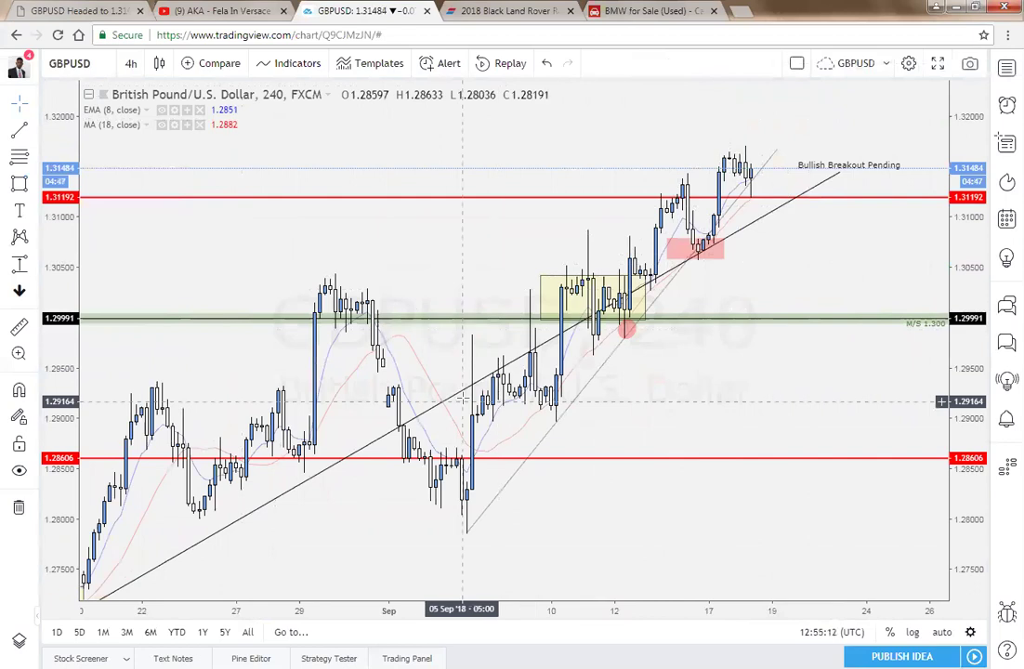
Step: Delete the long black trend line running up from the mid-August low
left_click(487, 372)
key("Delete")
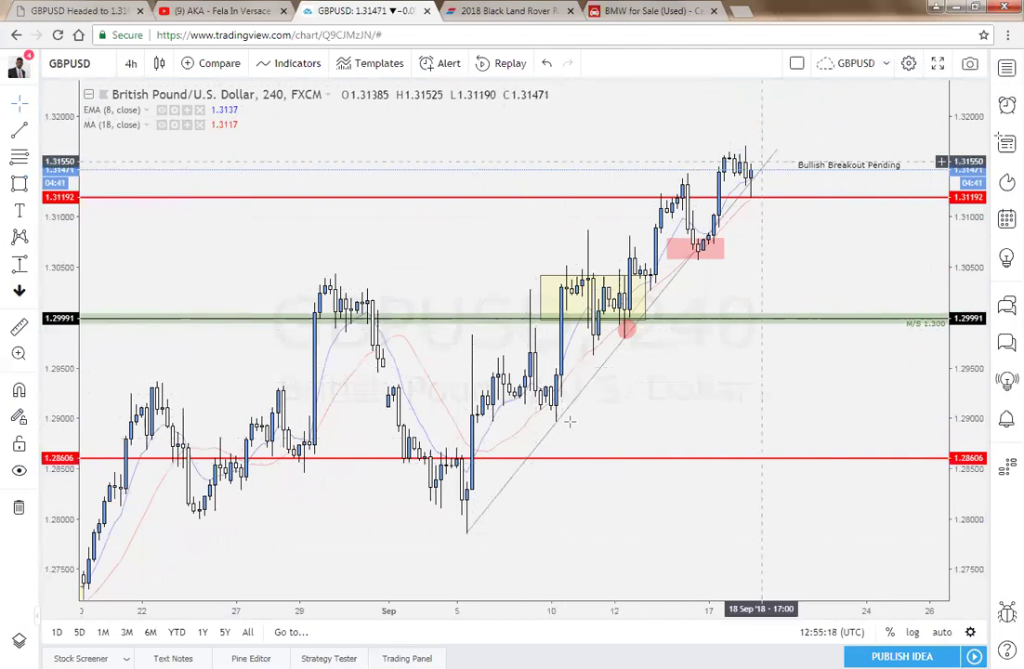
left_click_drag(634, 427, 539, 466)
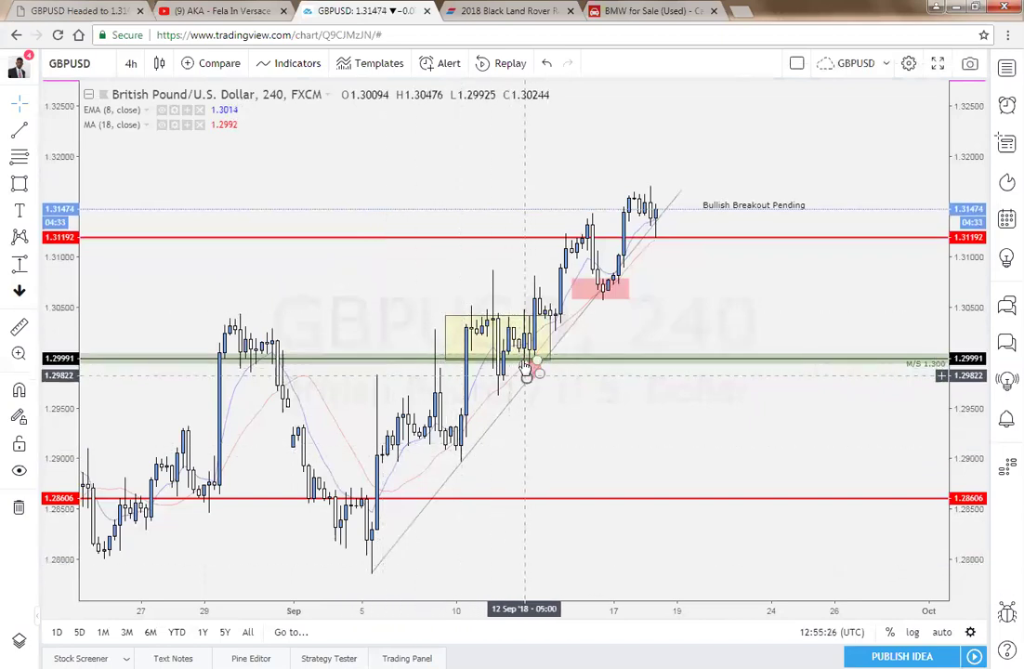
left_click_drag(574, 402, 563, 414)
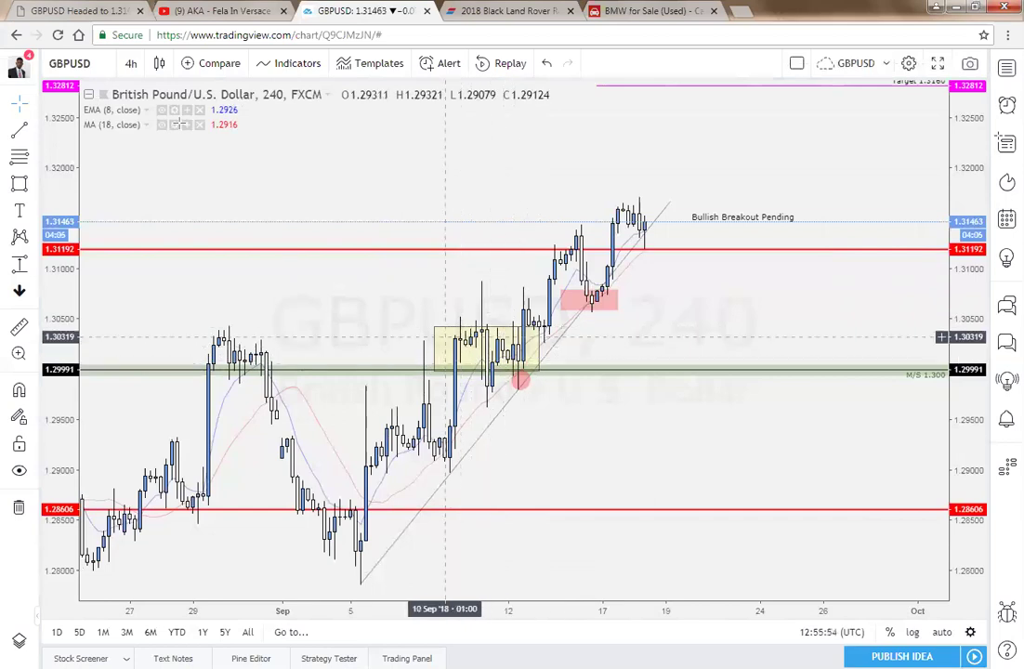
Step: Switch the GBPUSD chart to the 45-minute timeframe and examine price action around the yellow range box and red circle near 1.2999
left_click(131, 63)
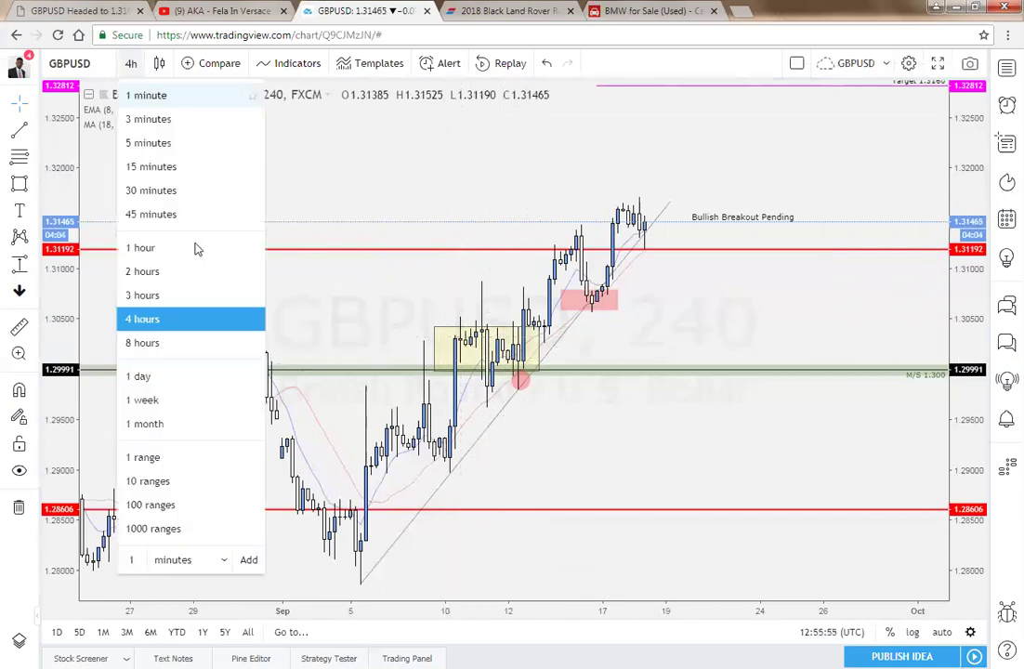
left_click(156, 215)
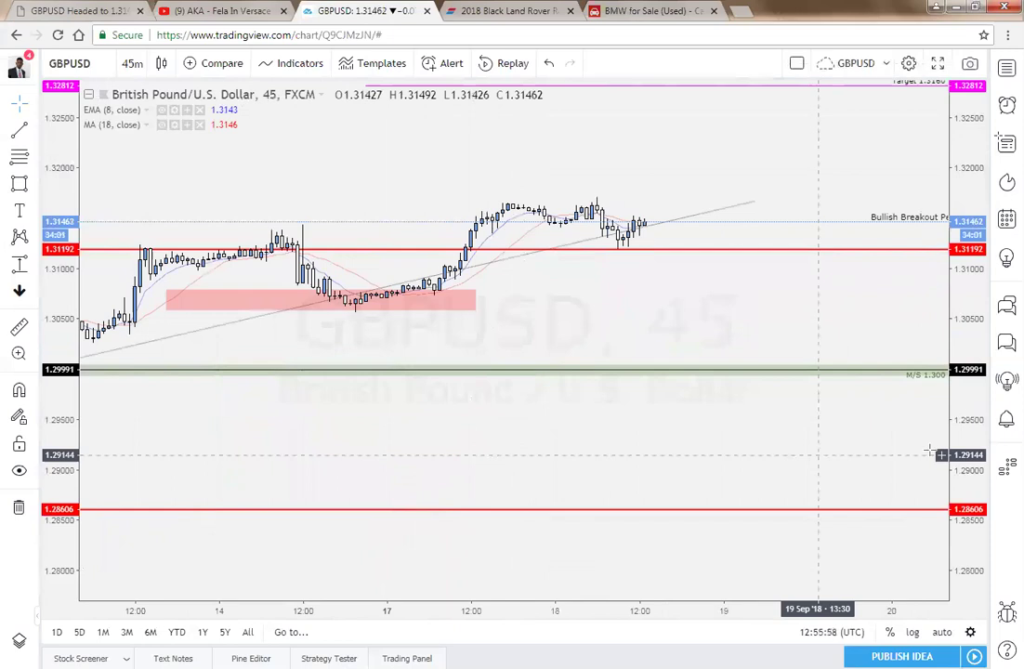
left_click_drag(962, 467, 961, 177)
left_click_drag(573, 311, 882, 268)
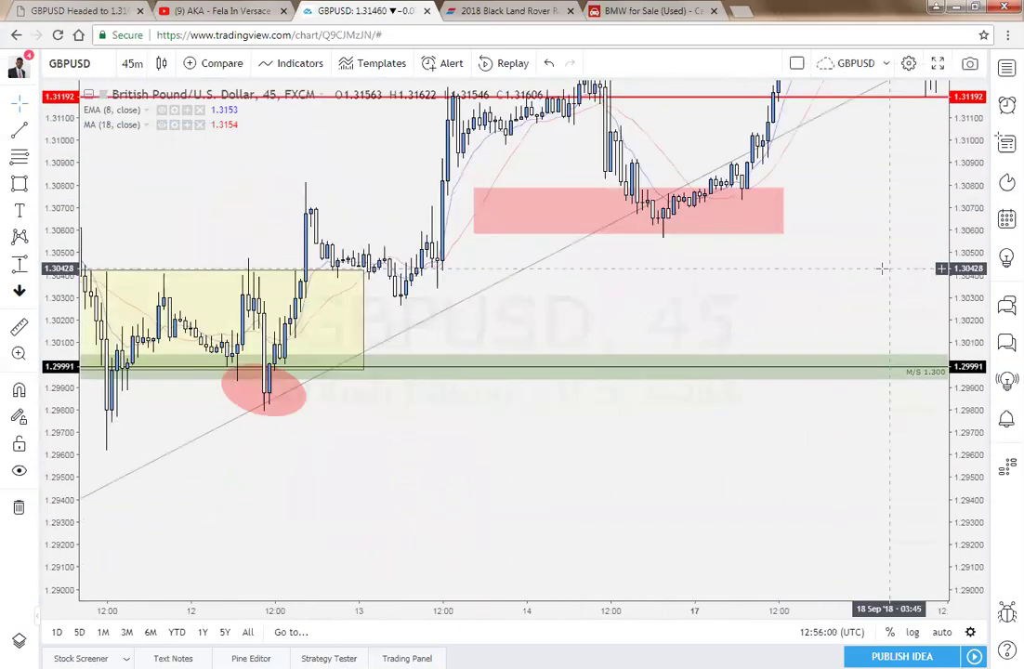
left_click_drag(603, 500, 815, 497)
left_click_drag(648, 508, 778, 504)
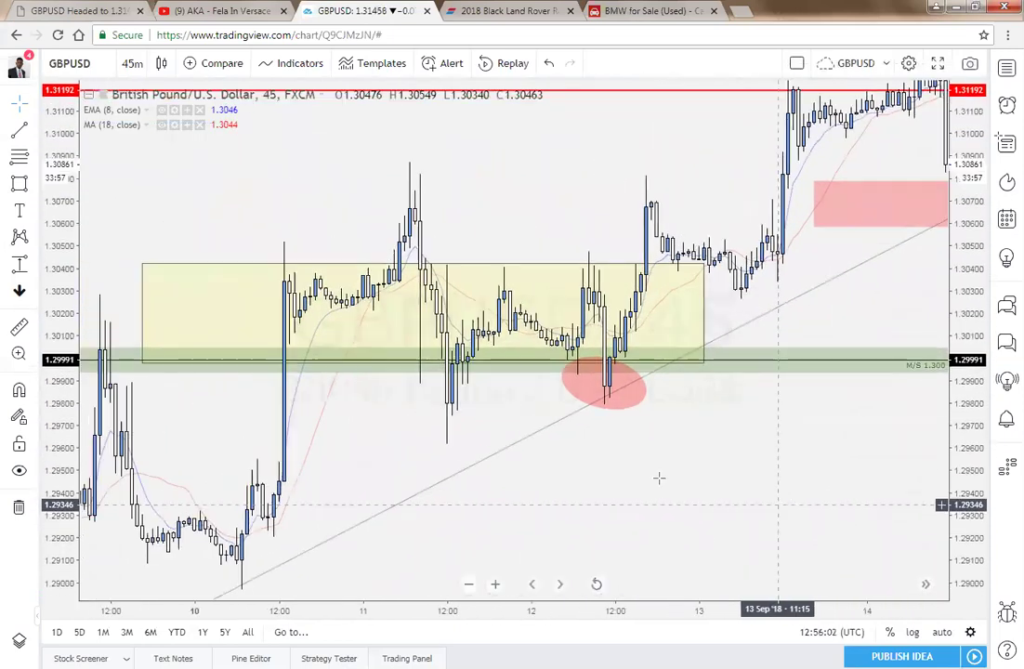
left_click_drag(717, 492, 827, 465)
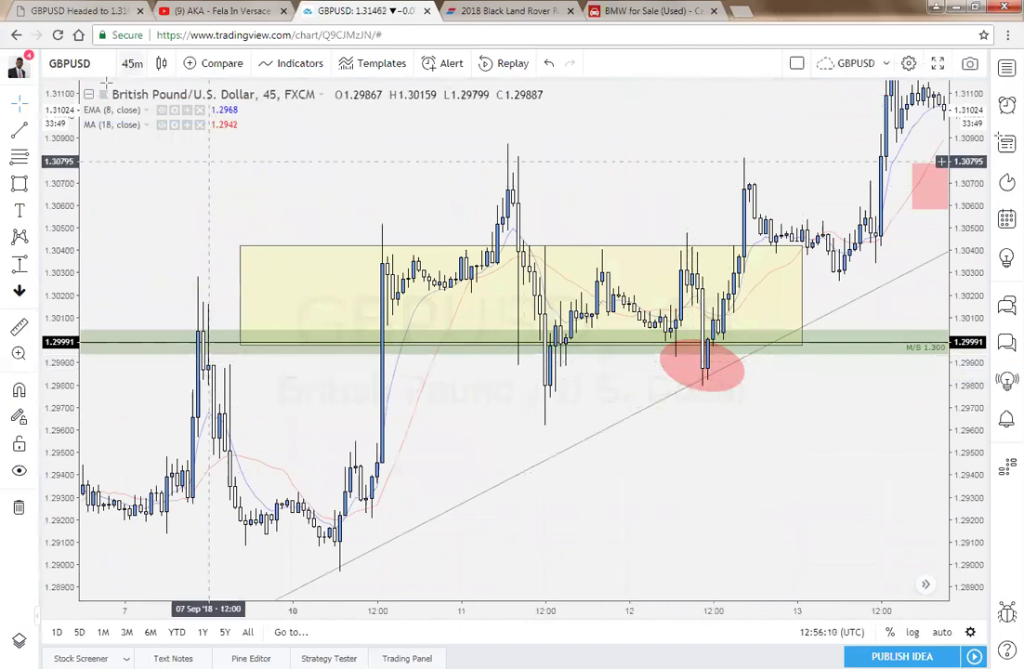
Step: Return the chart to the 4-hour timeframe and examine the trend line from the early-September low through the red circle to the latest candles
left_click(132, 63)
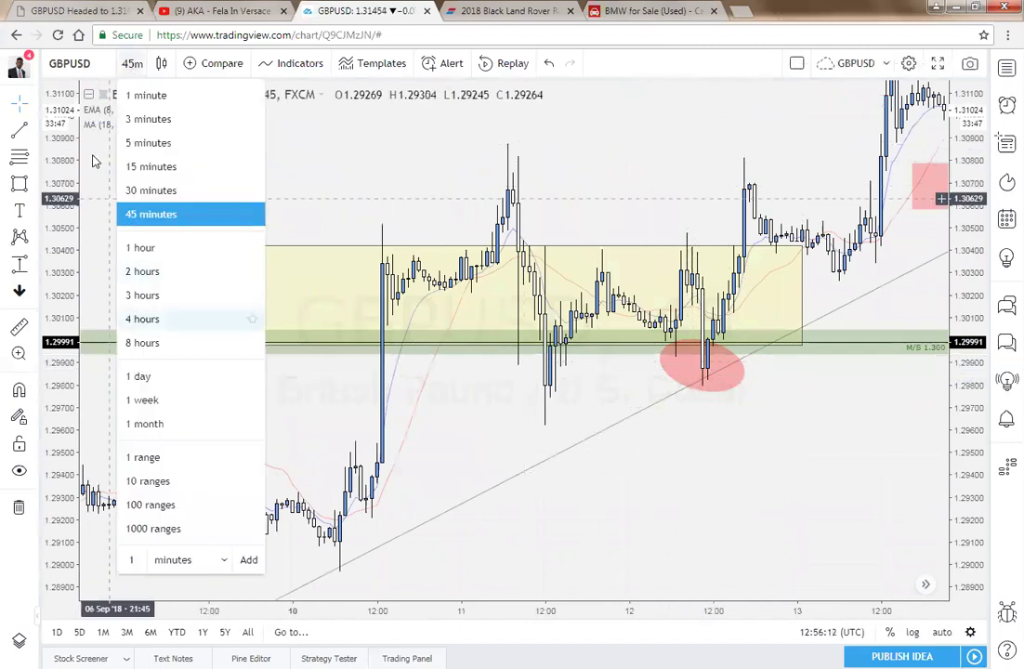
left_click(142, 319)
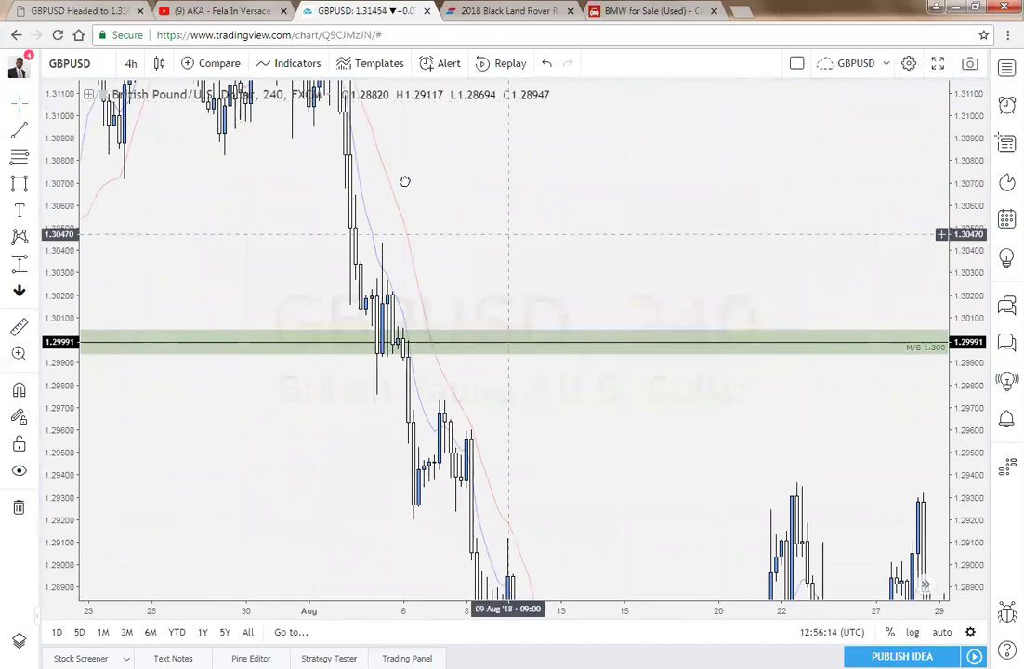
left_click_drag(404, 181, 353, 186)
left_click_drag(605, 398, 200, 290)
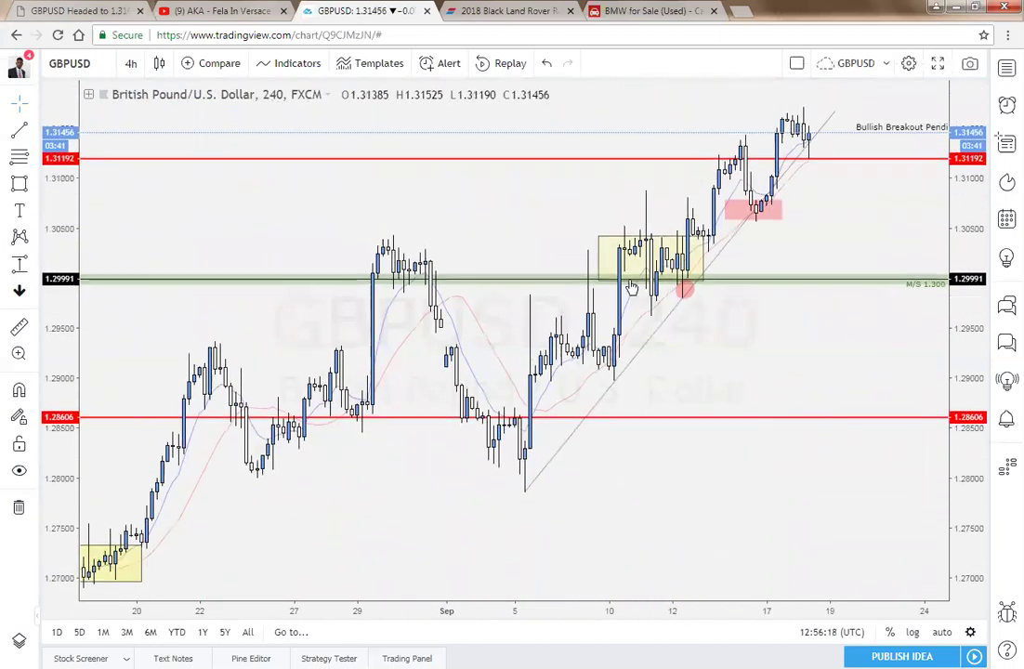
left_click(683, 295)
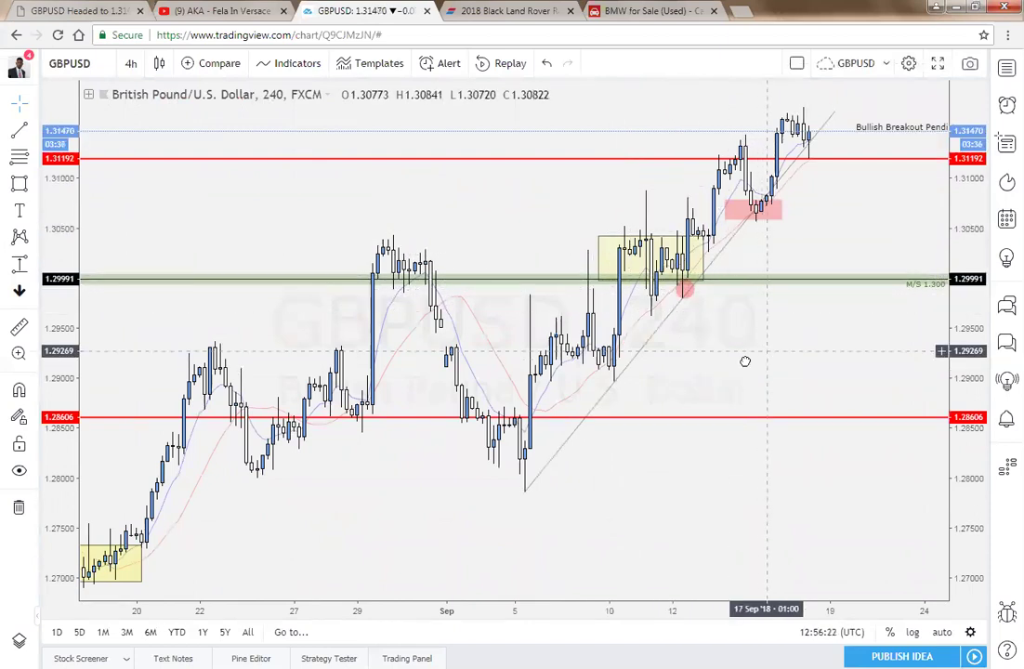
left_click_drag(745, 360, 637, 421)
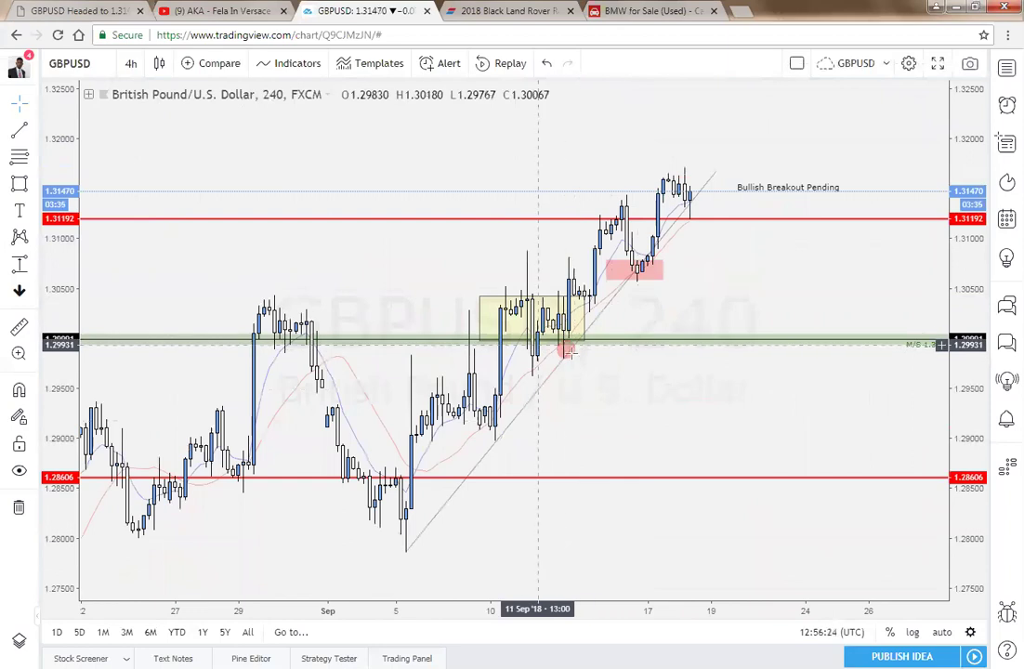
left_click(565, 351)
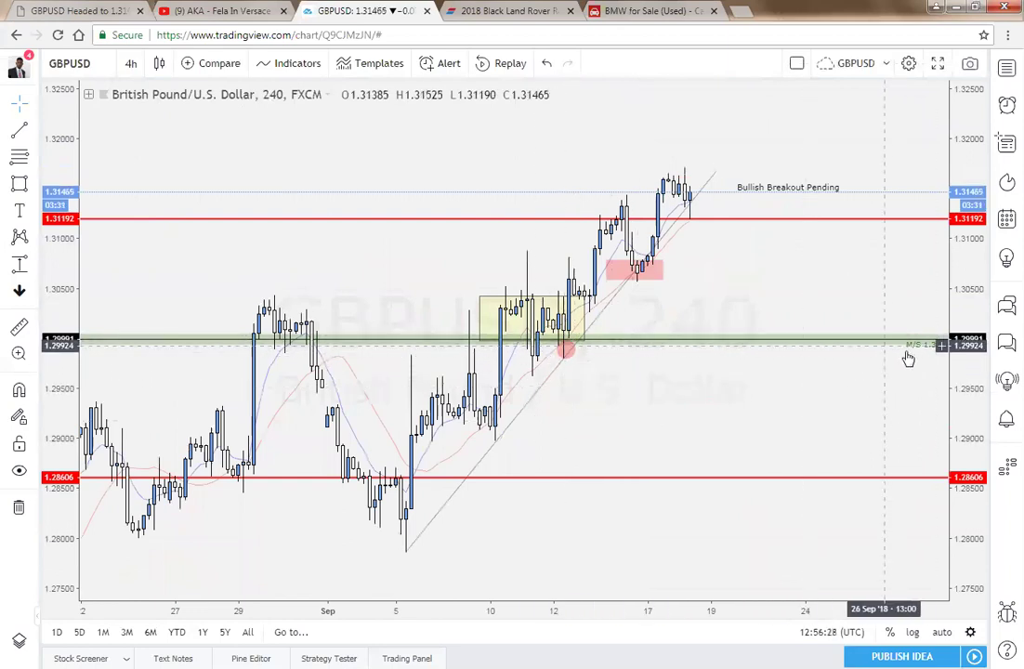
left_click_drag(835, 365, 784, 423)
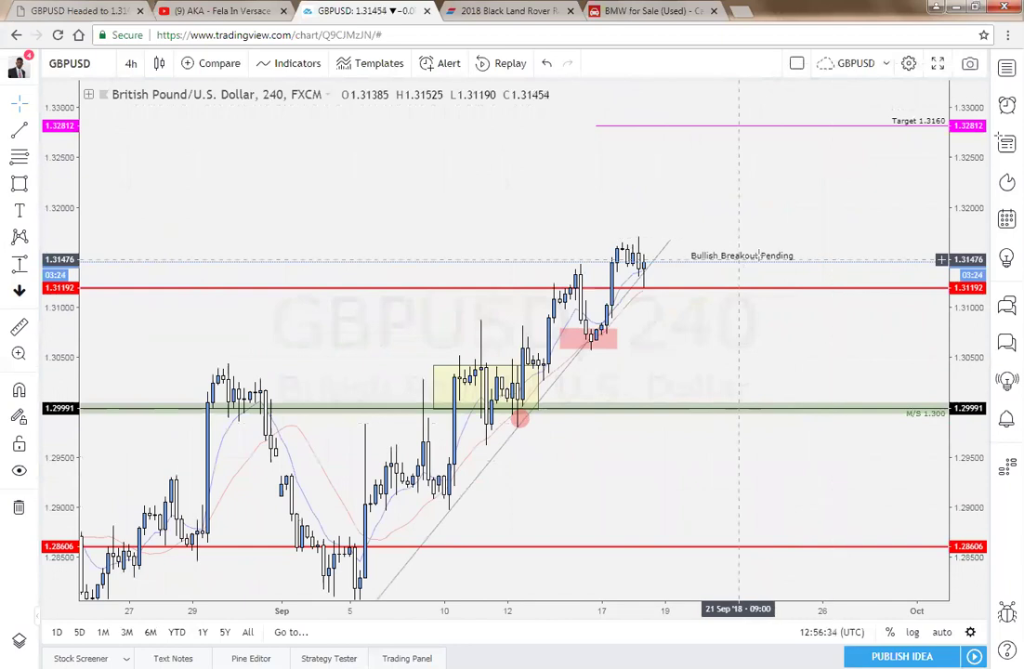
Step: Draw a thin rectangle from 7 to 24 Sep spanning about 1.3134 to 1.3141, and fill it with yellow
left_click(34, 187)
left_click(94, 214)
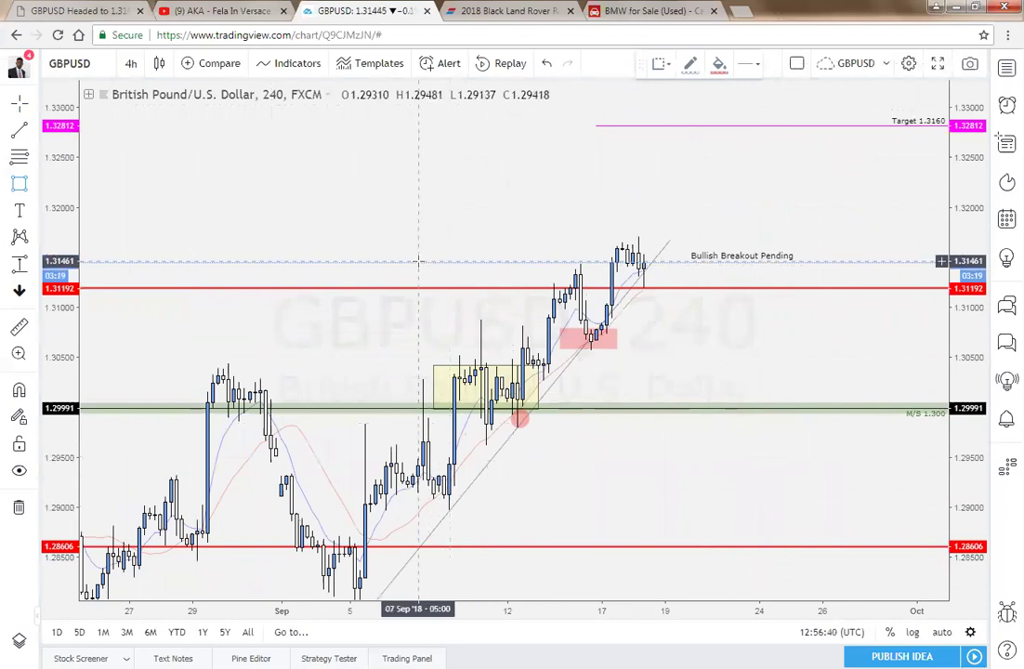
mouse_move(418, 263)
left_mouse_down()
mouse_move(737, 265)
mouse_move(718, 274)
left_mouse_up()
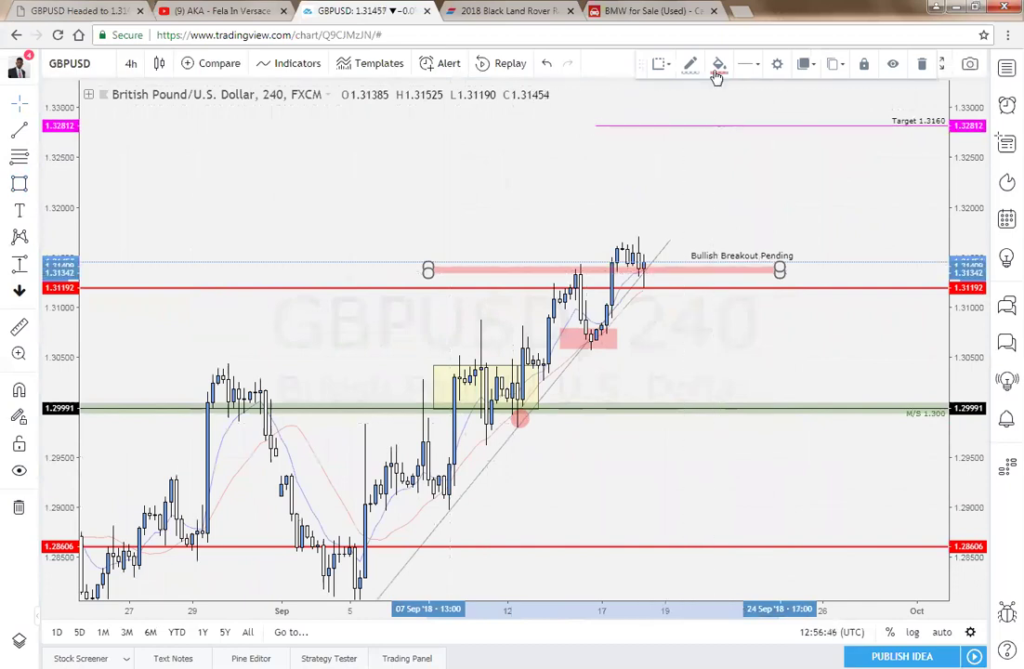
left_click(718, 63)
left_click(743, 109)
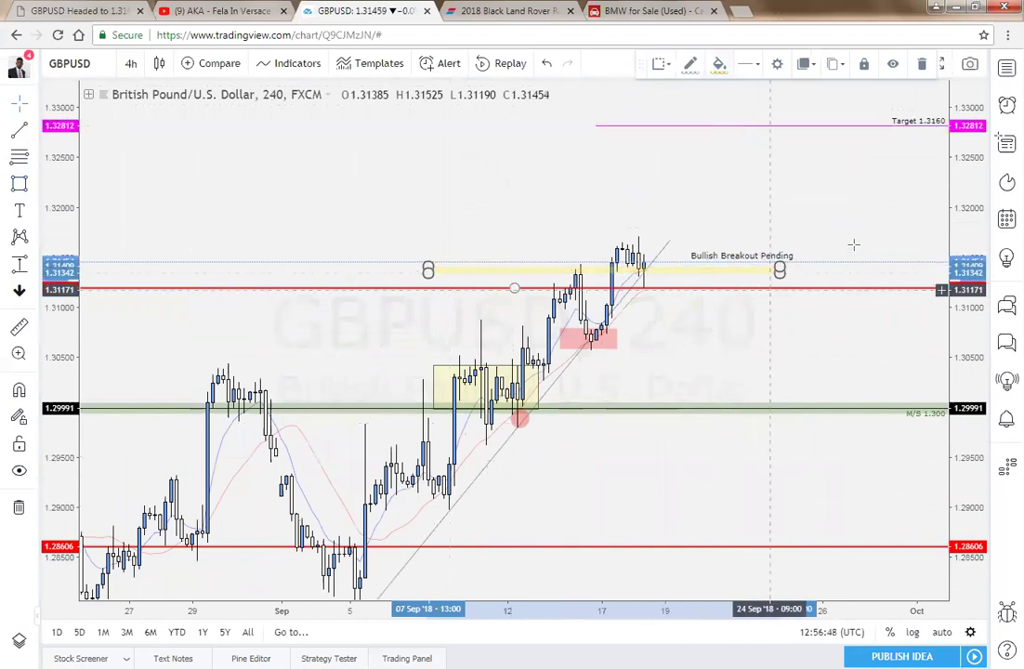
left_click(853, 244)
Step: Examine the latest candles against the yellow zone, the red 1.31192 level, the trend line and the magenta target line
scroll(537, 290, "up", 5)
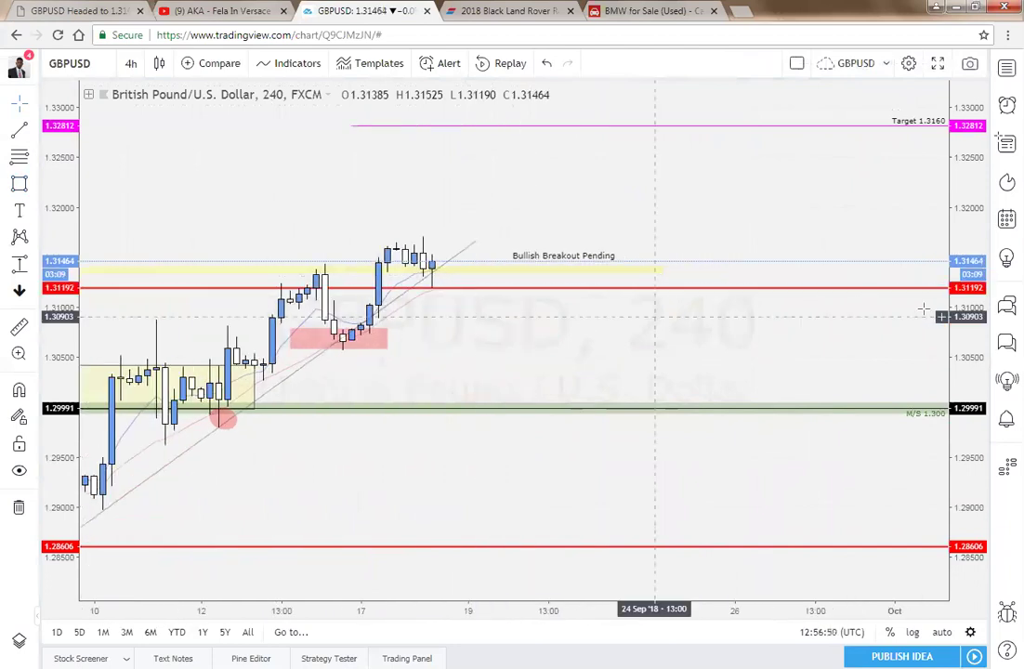
left_click_drag(968, 299, 967, 176)
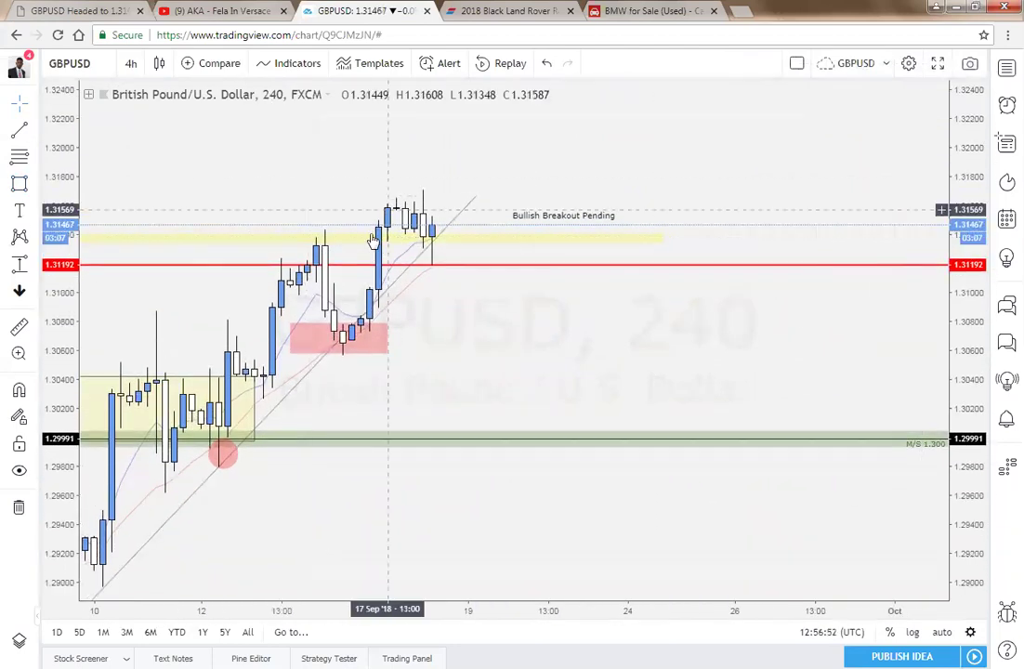
left_click_drag(498, 370, 618, 413)
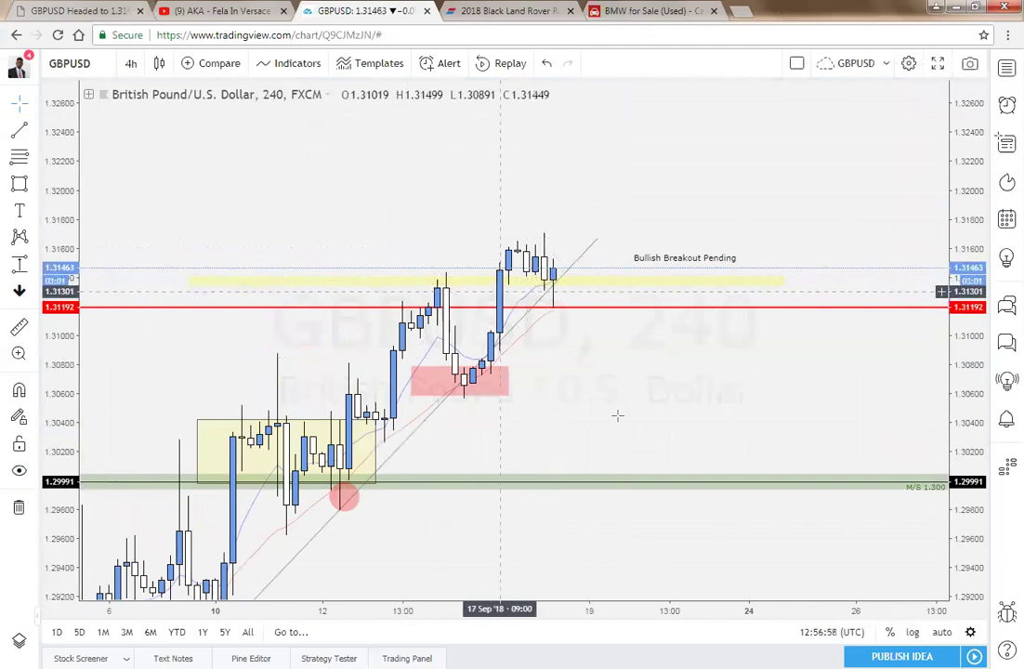
left_click_drag(602, 445, 613, 507)
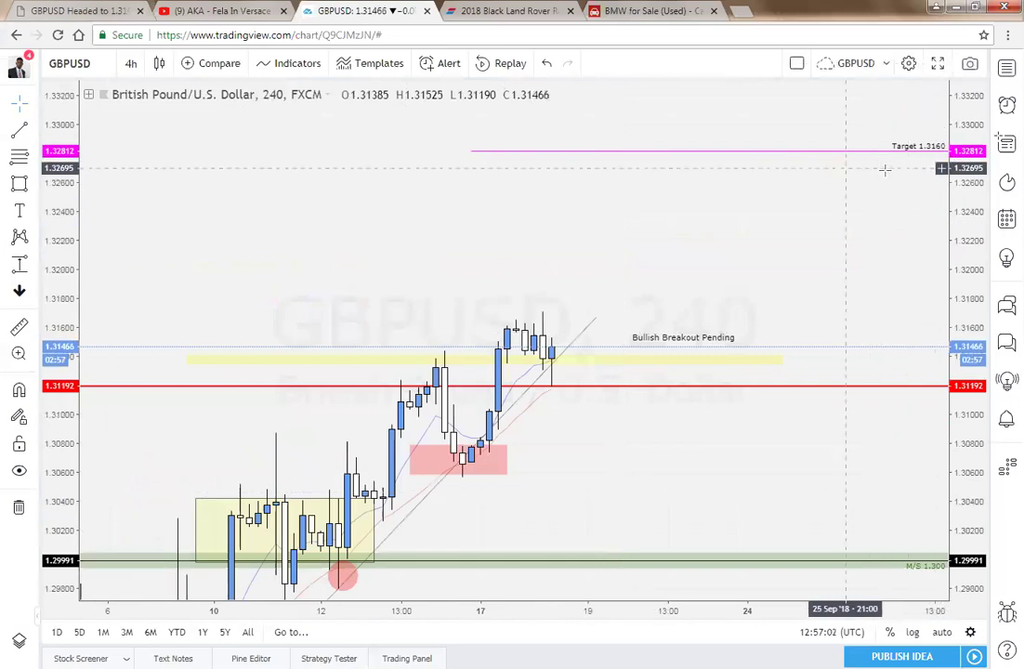
left_click_drag(827, 445, 836, 376)
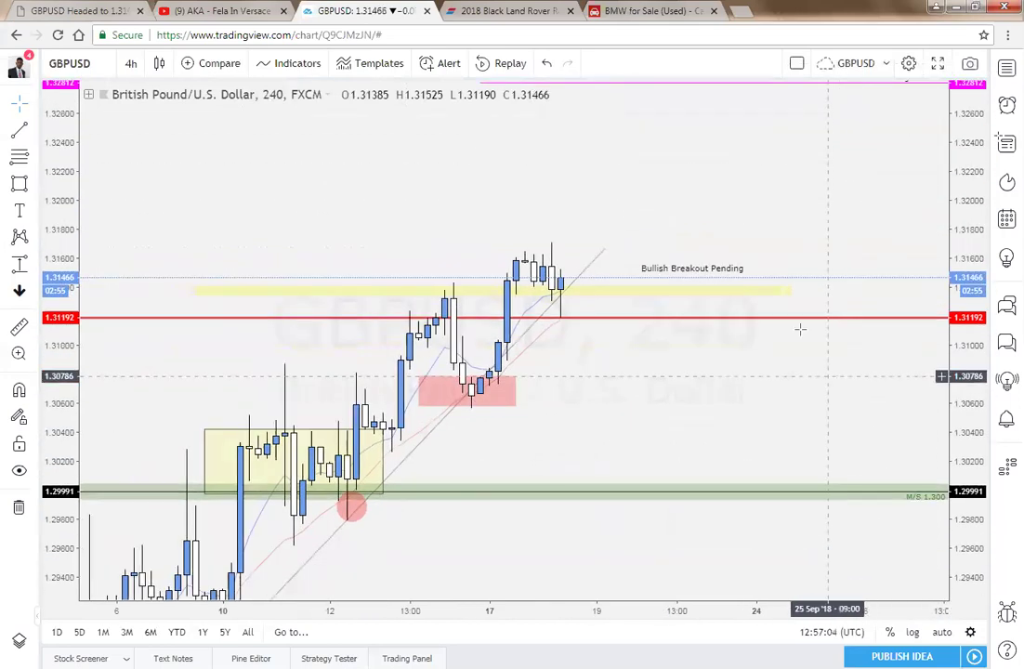
left_click_drag(797, 443, 788, 500)
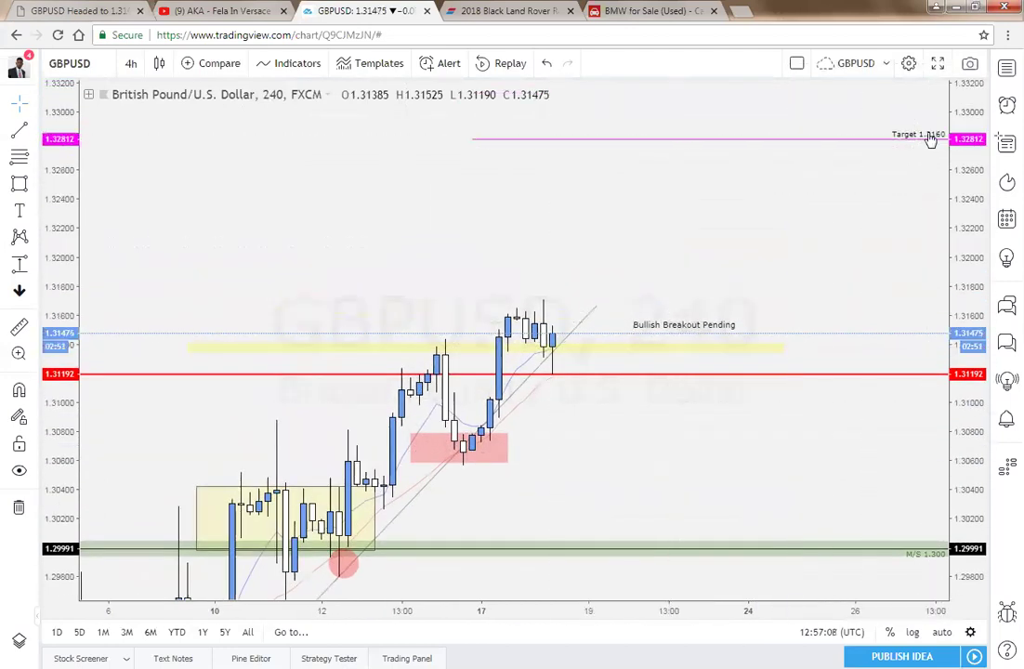
scroll(793, 326, "down", 4)
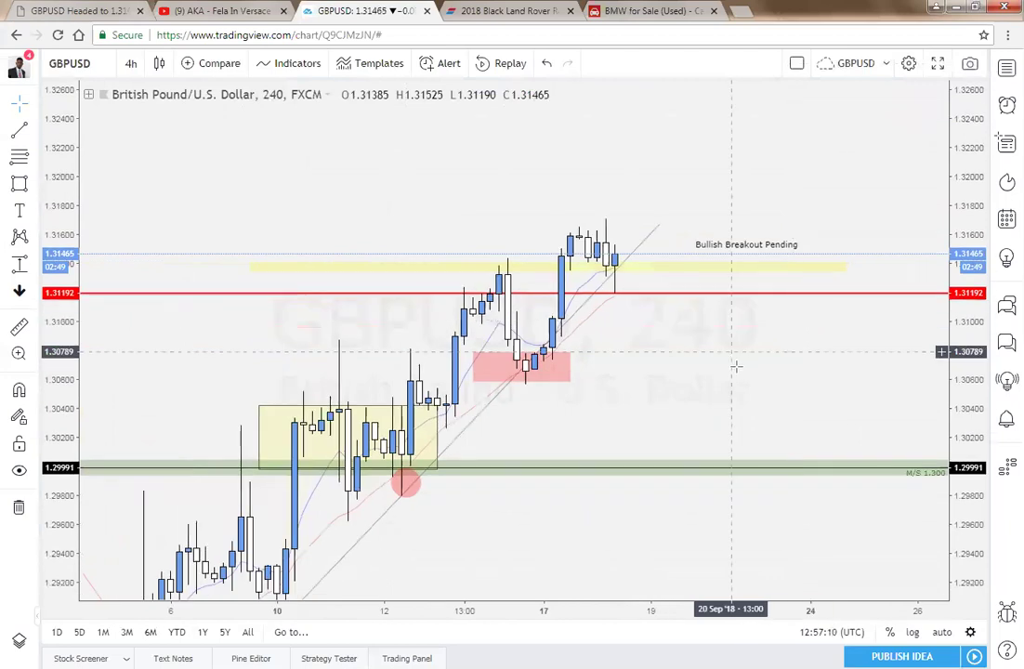
scroll(767, 375, "down", 3)
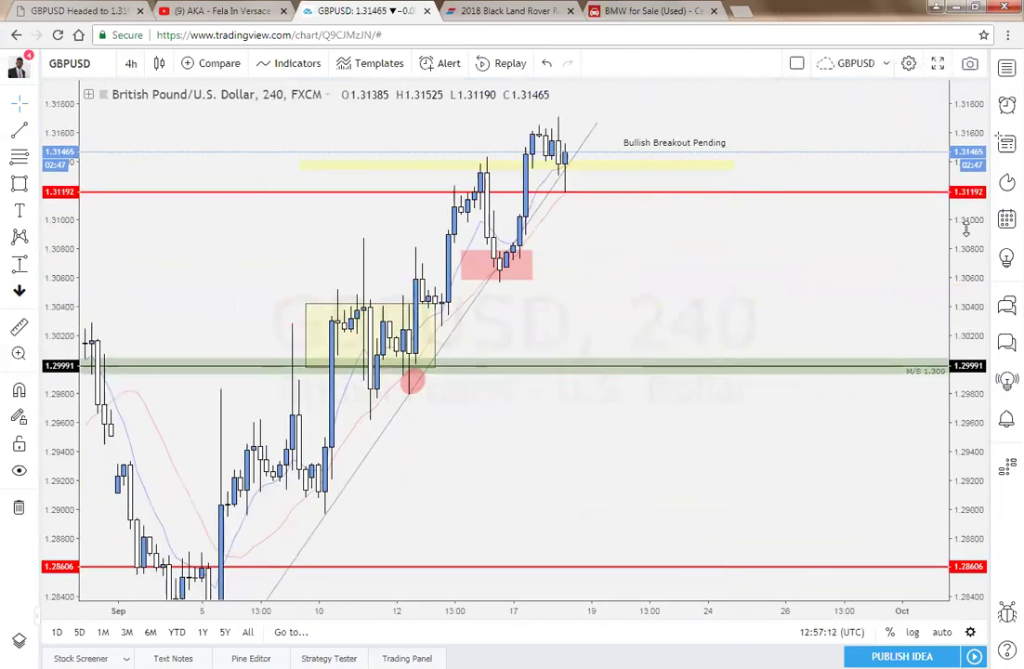
left_click_drag(628, 437, 701, 441)
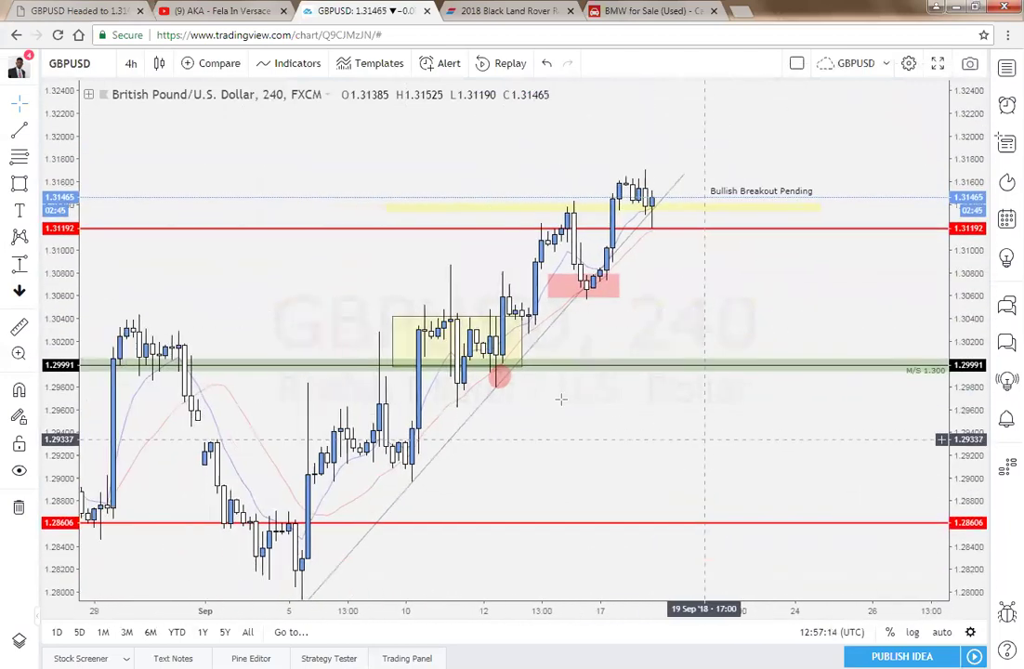
Step: Switch to the Regenesis Wealth Club website and review its Weekly Technicals posts and the "GBPUSD Headed to 1.3160" forecast
left_click(42, 9)
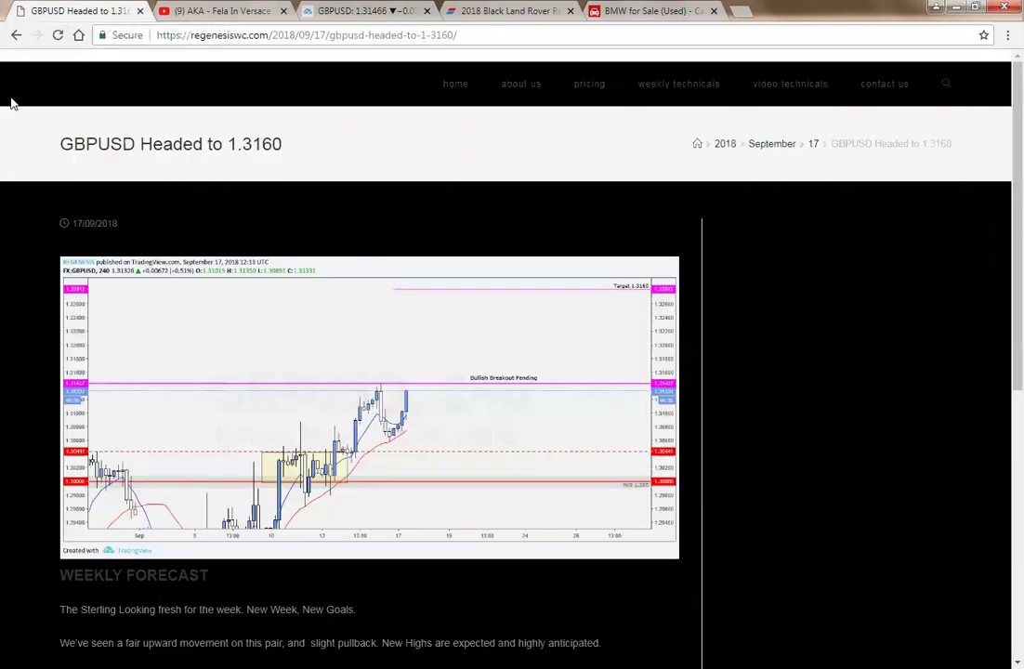
left_click(447, 97)
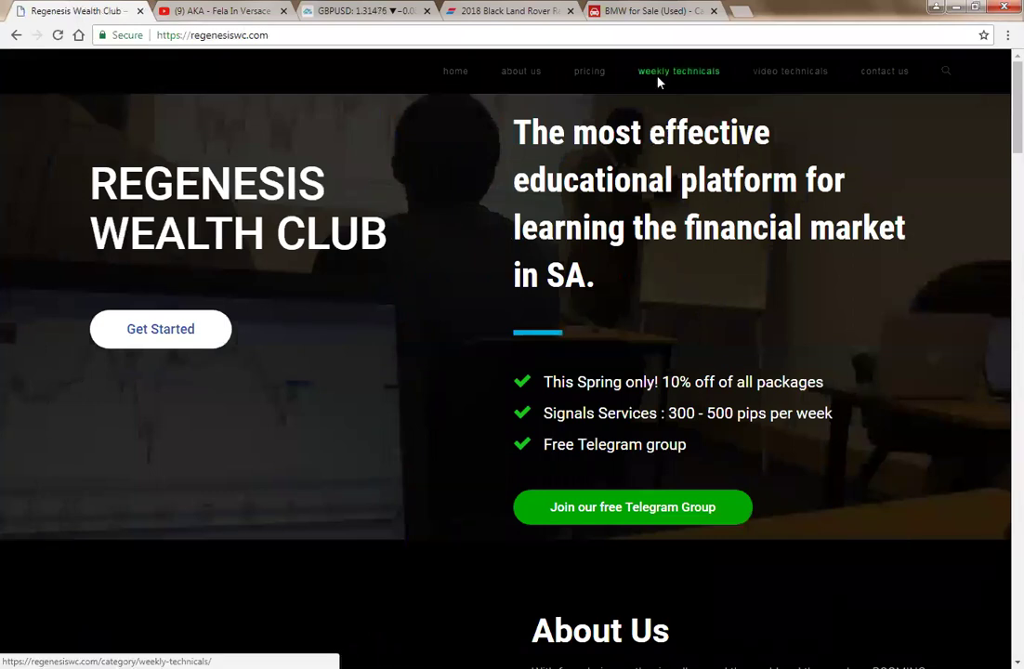
scroll(819, 246, "down", 3)
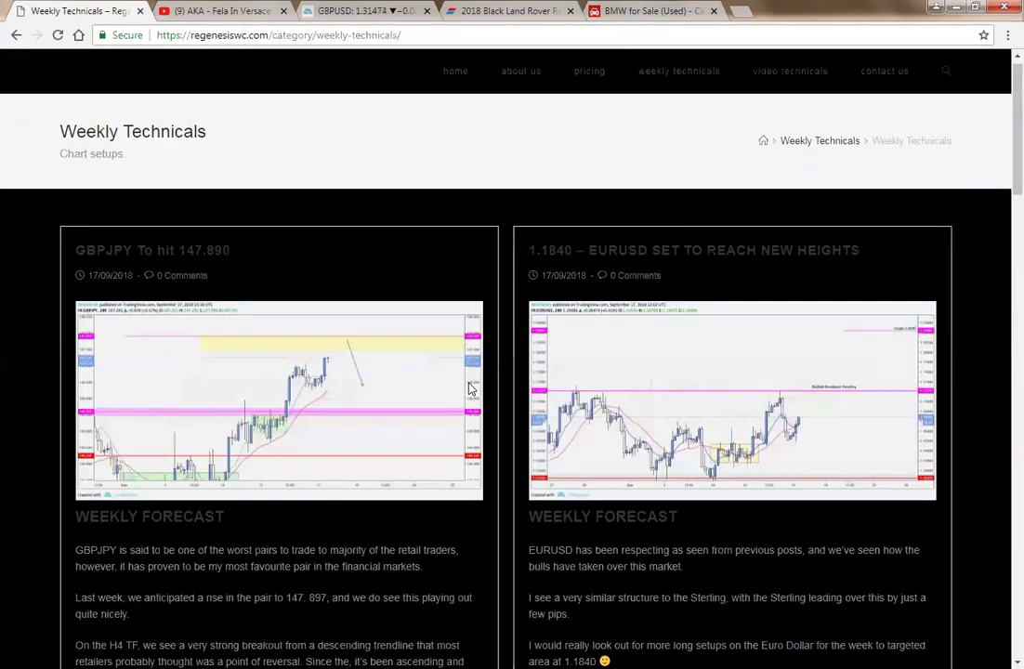
scroll(512, 385, "down", 7)
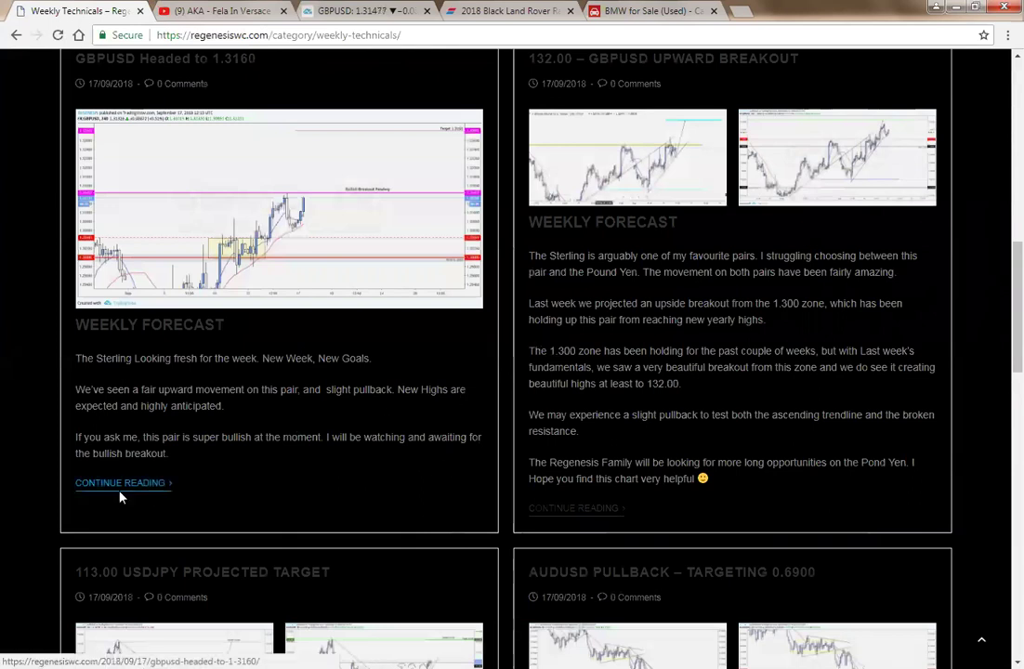
scroll(523, 471, "down", 5)
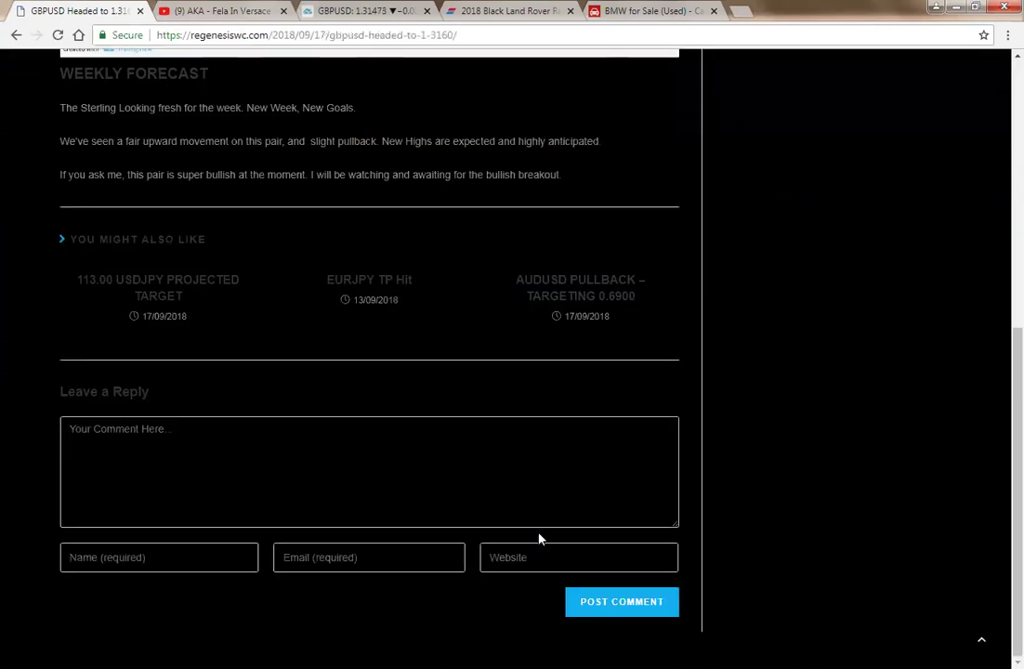
scroll(418, 325, "up", 10)
Step: Return to the GBPUSD chart and place a price range measurement from about 1.2981 on 13 Sep up to the magenta target line
left_click(362, 10)
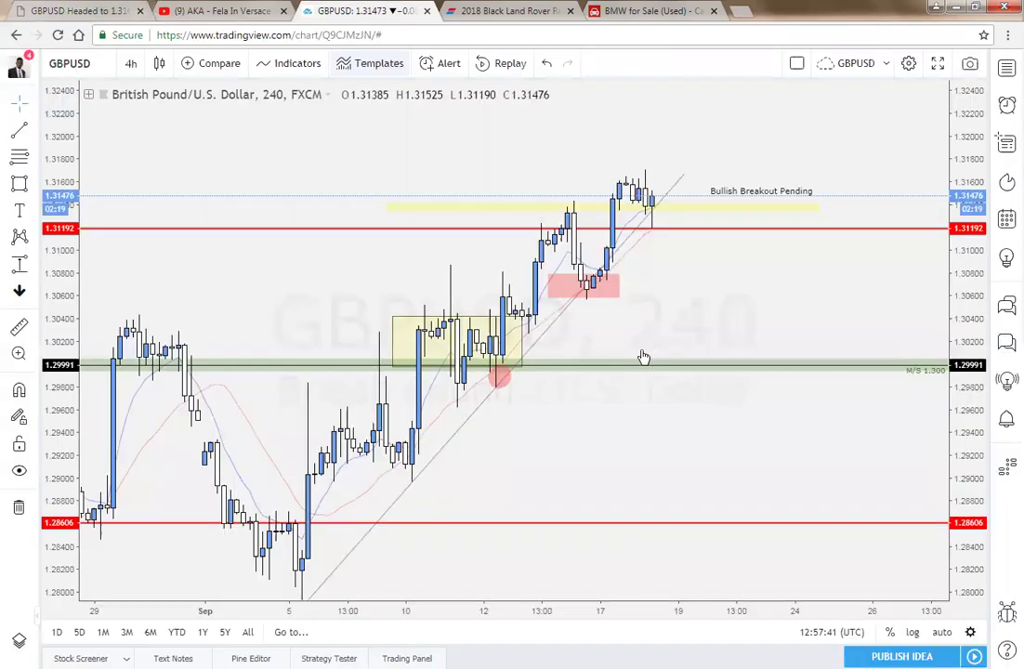
left_click_drag(652, 444, 615, 541)
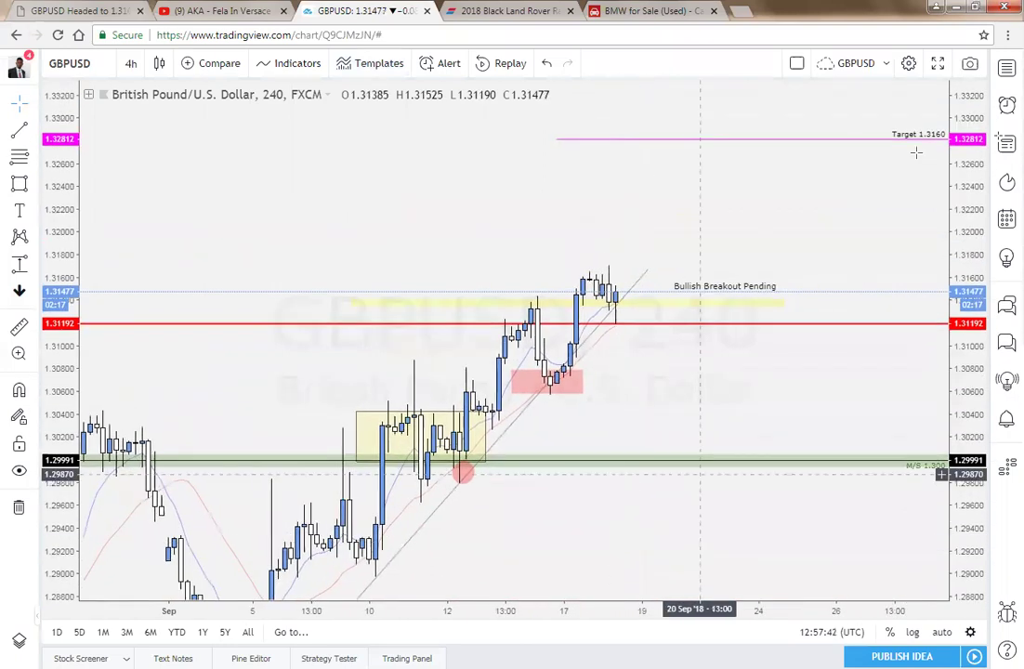
left_click_drag(781, 258, 747, 251)
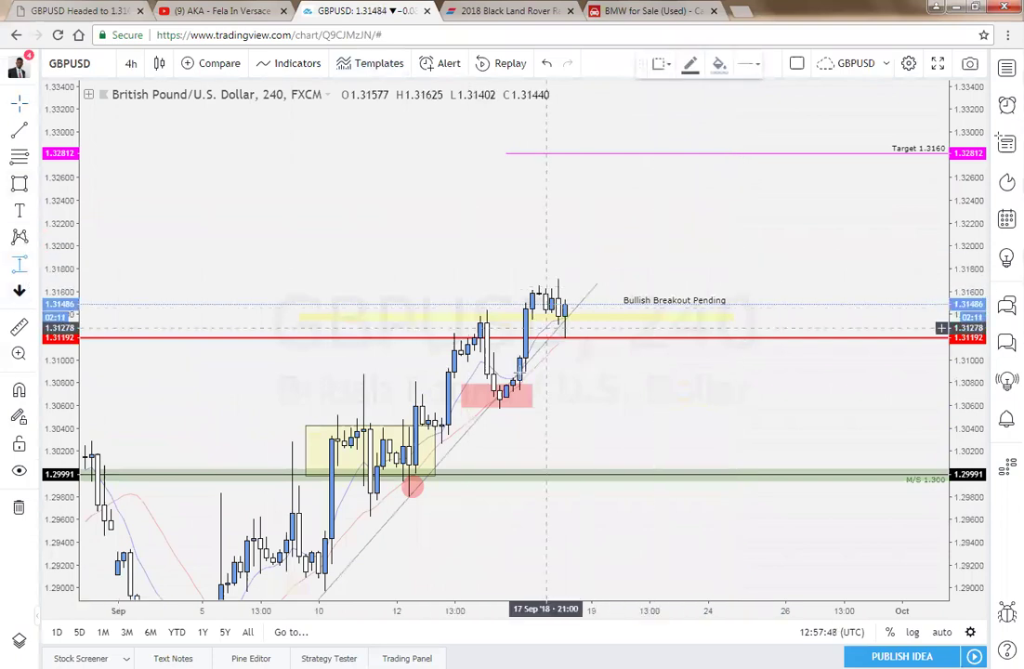
left_click(461, 492)
left_click(461, 495)
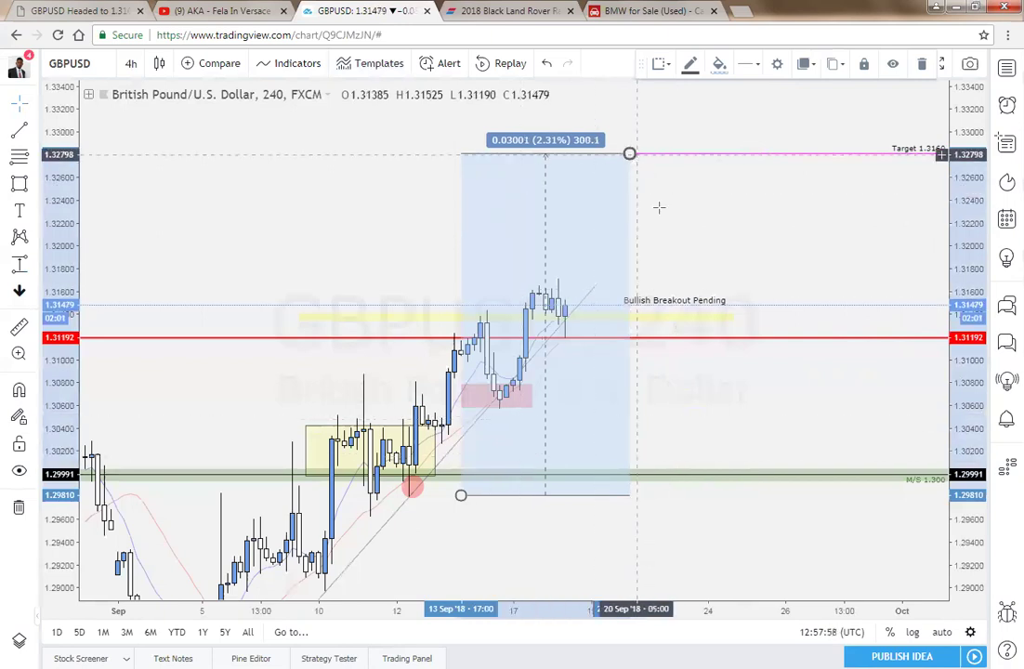
Step: Shift the price range measurement to run from about 1.3131 on 17 Sep up to the magenta target line, and delete it
left_click_drag(659, 207, 656, 303)
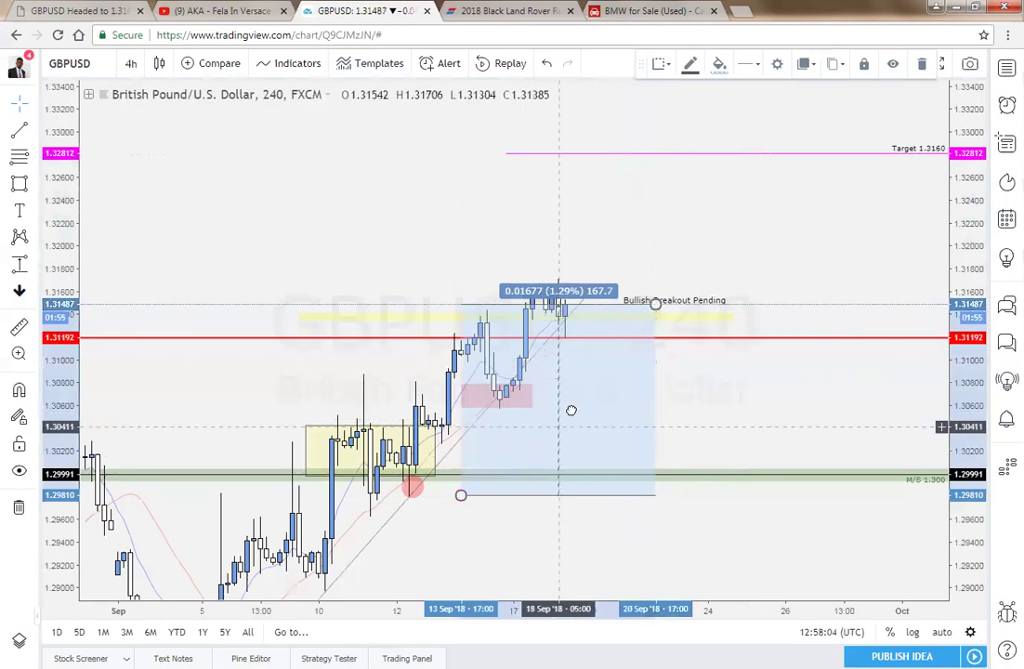
left_click_drag(570, 412, 617, 255)
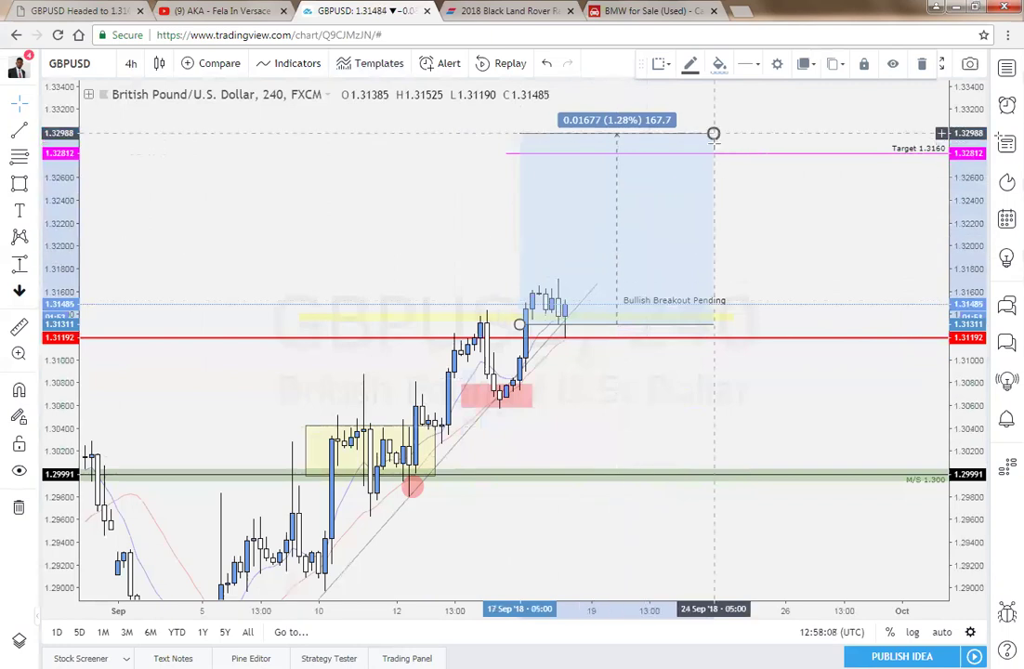
left_click_drag(713, 134, 713, 153)
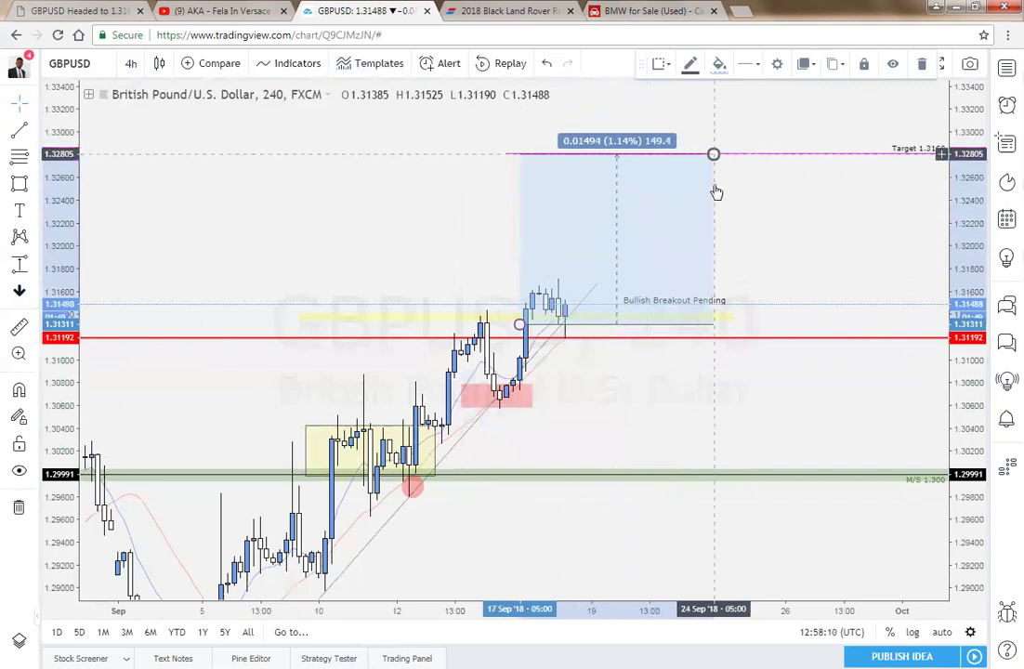
left_click(921, 63)
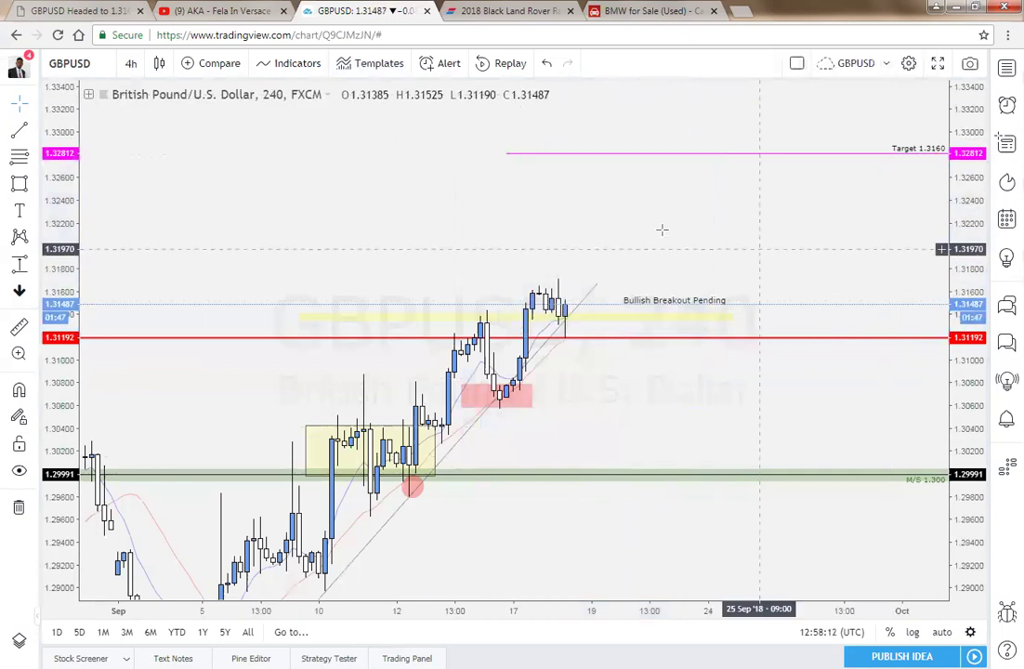
Step: Examine the 4-hour uptrend from the early September low near the 1.28606 level up to the magenta target line
mouse_move(637, 425)
left_mouse_down()
mouse_move(729, 351)
mouse_move(718, 330)
mouse_move(685, 358)
mouse_move(675, 418)
mouse_move(747, 400)
left_mouse_up()
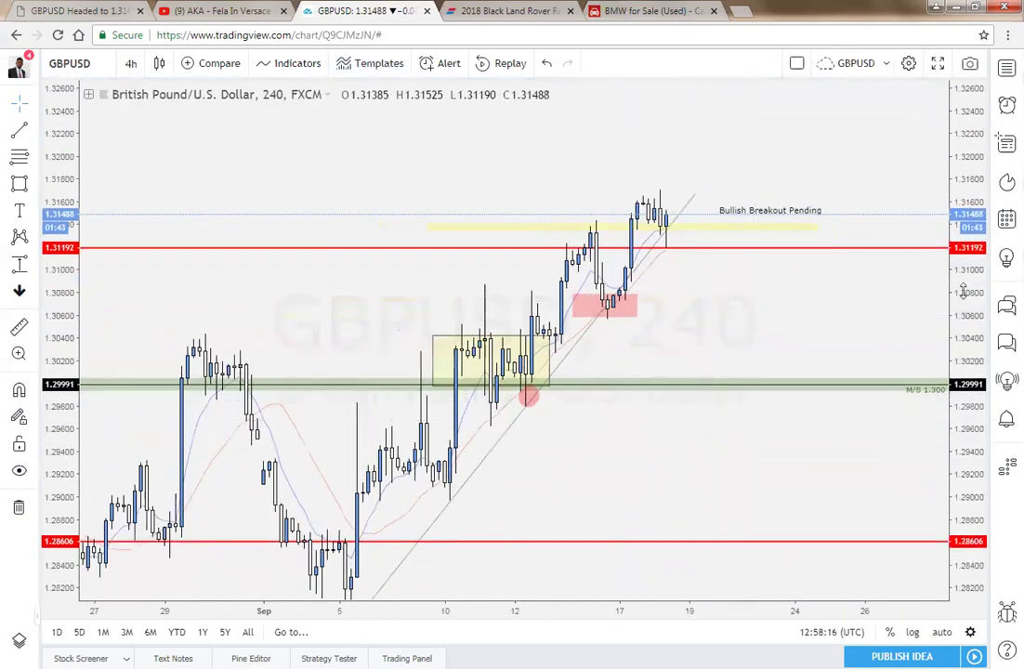
left_click_drag(962, 289, 921, 379)
left_click_drag(747, 450, 687, 470)
scroll(686, 471, "up", 1)
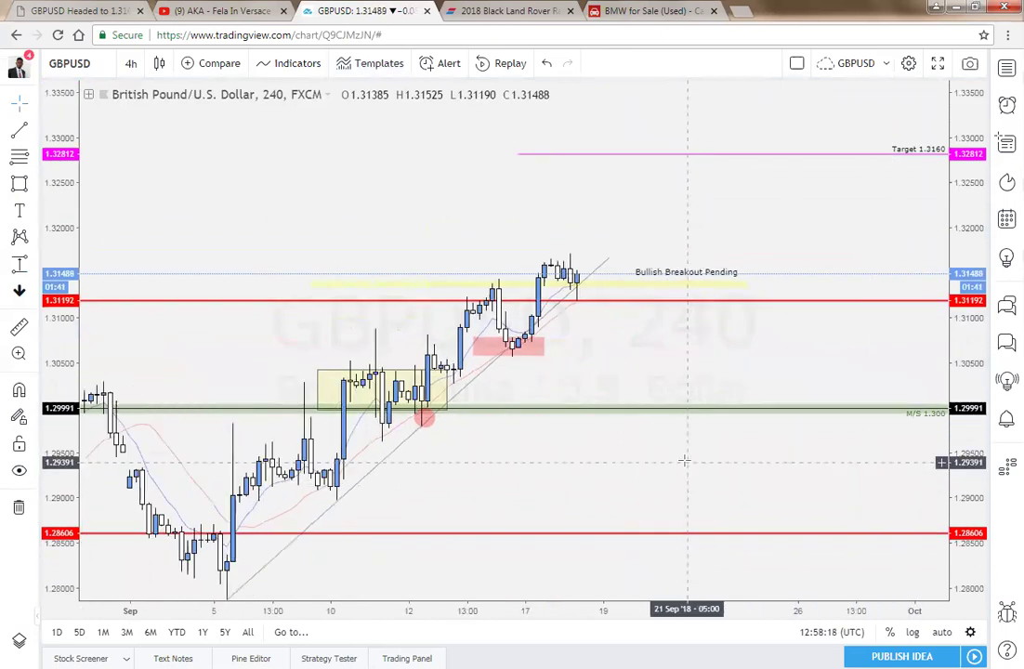
left_click_drag(691, 370, 717, 360)
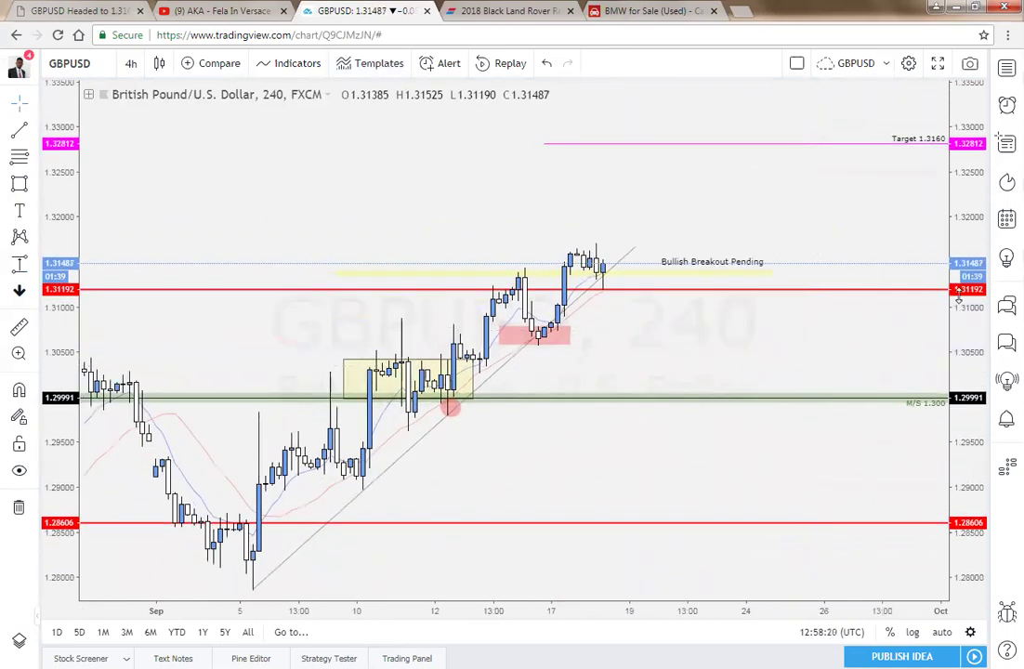
left_click_drag(958, 296, 956, 260)
left_click_drag(694, 472, 706, 475)
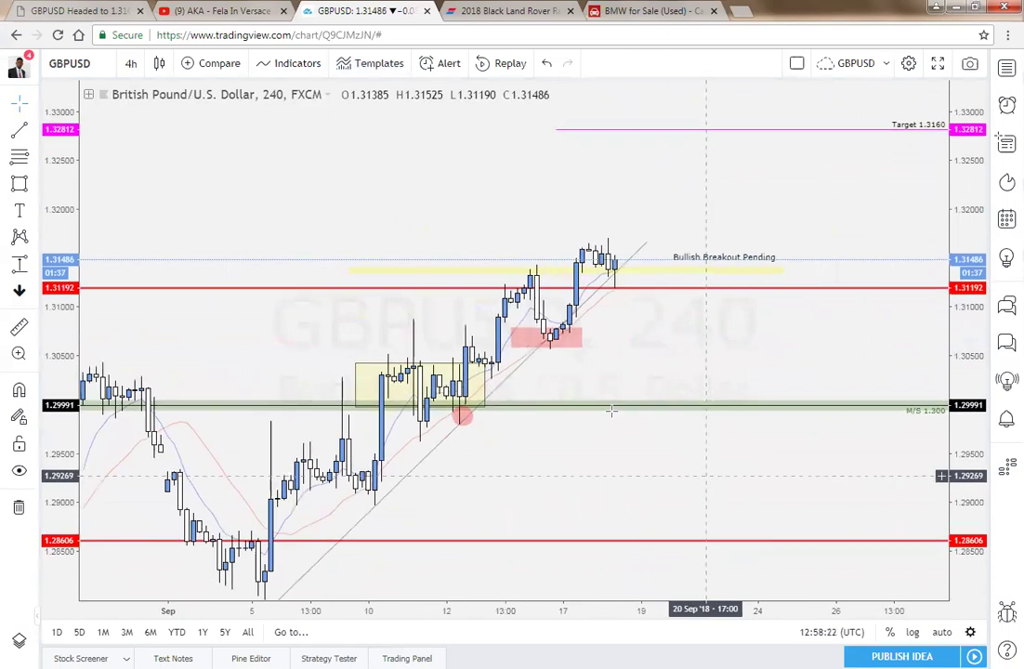